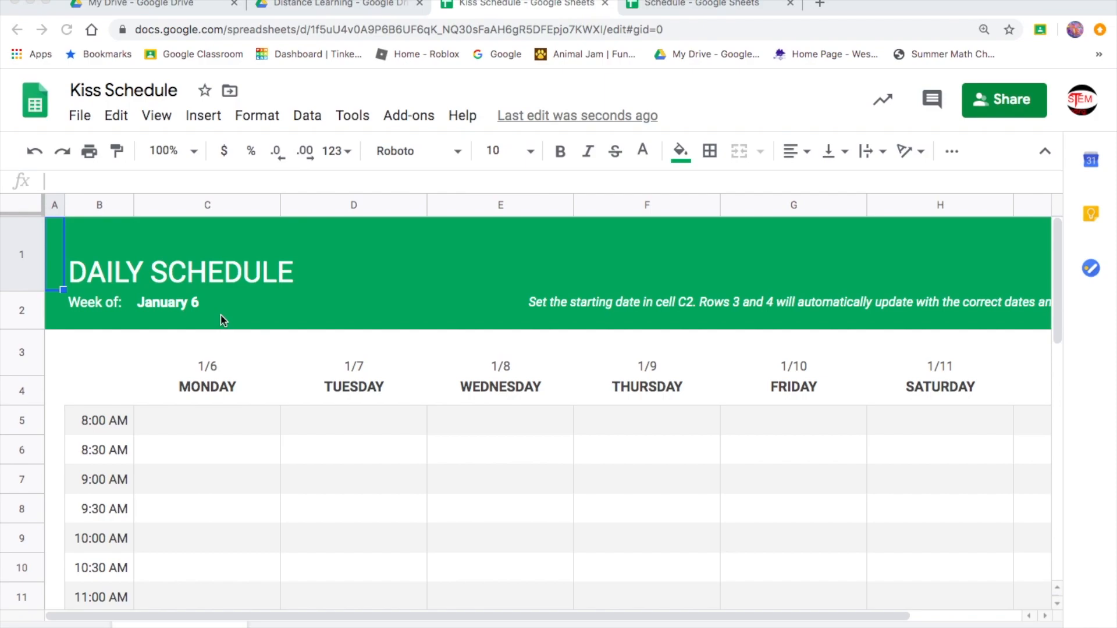
left_click(187, 303)
double_click(188, 302)
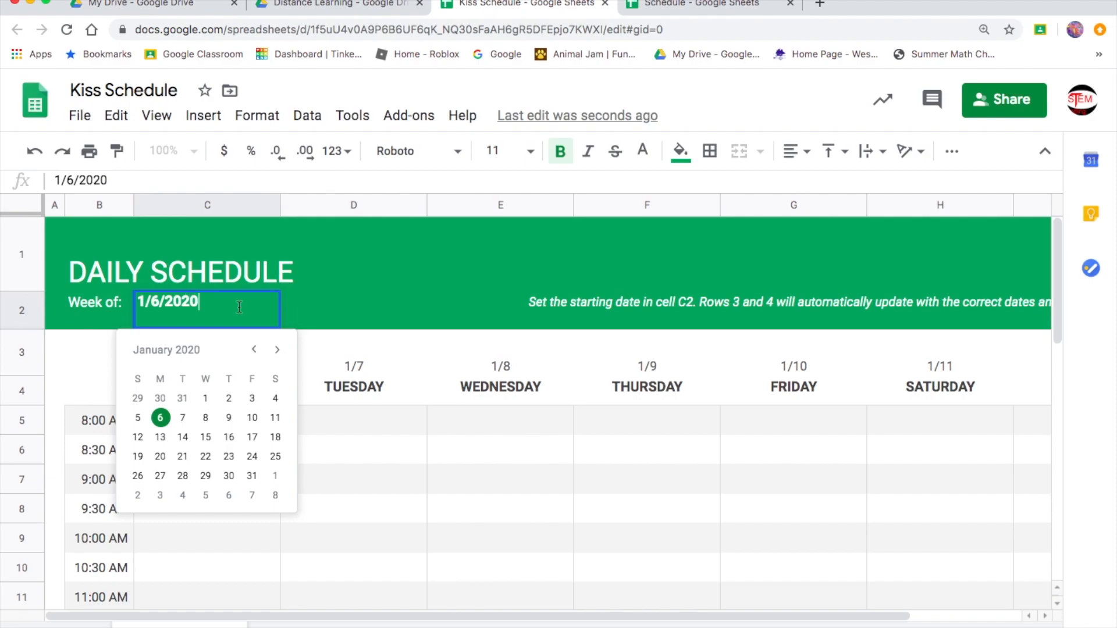
left_click(341, 318)
left_click(180, 296)
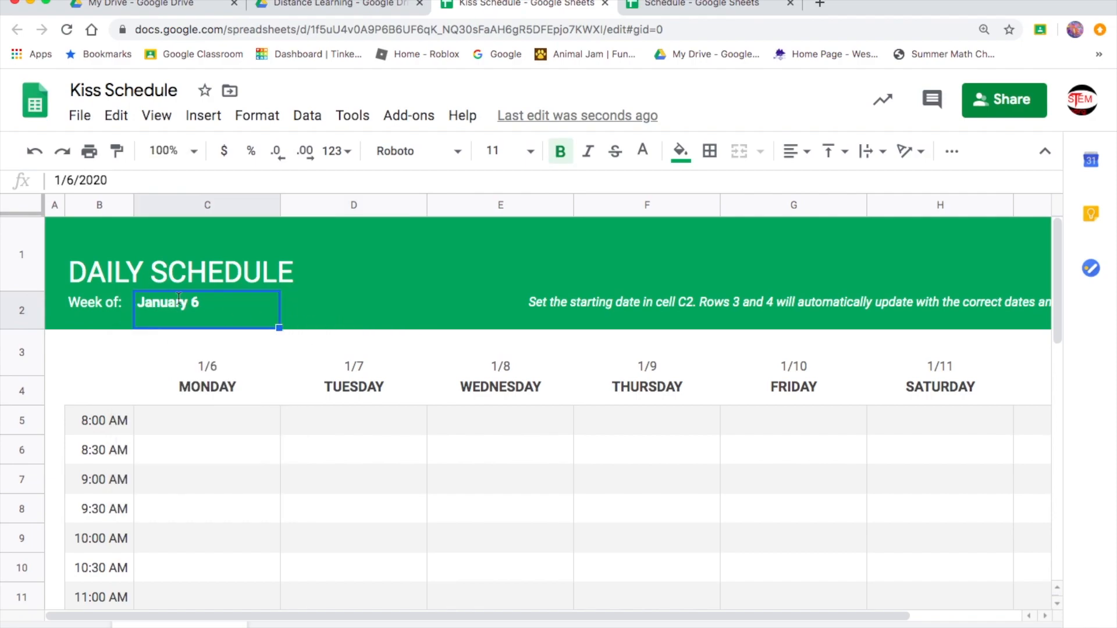
double_click(179, 298)
left_click(344, 347)
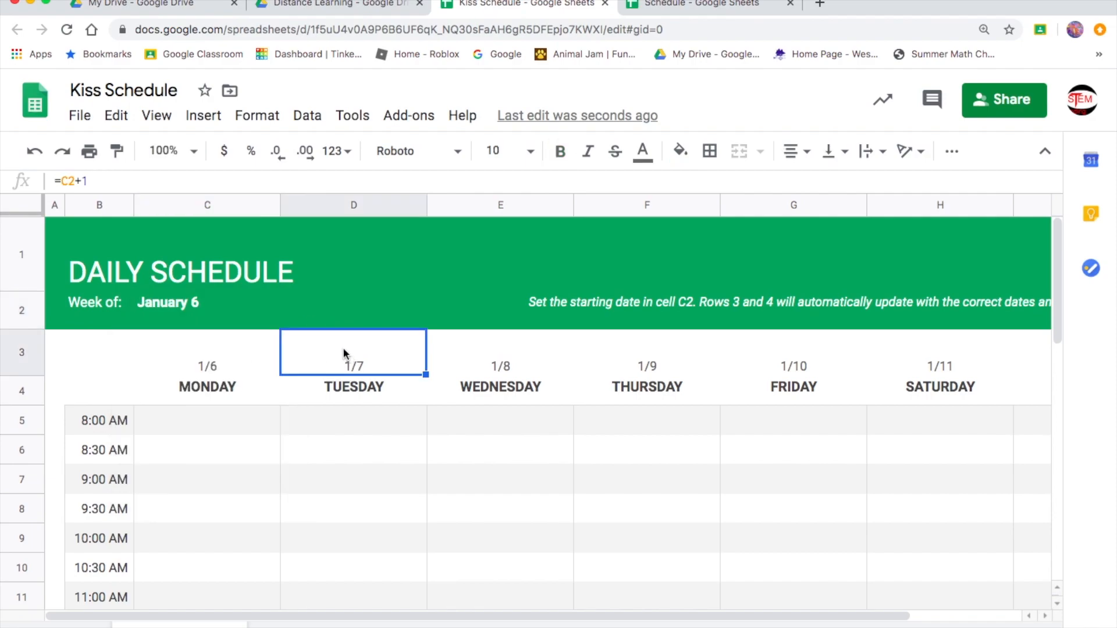
double_click(181, 300)
left_click(317, 345)
Step: Set the schedule's week-of starting date in cell C2 to March 23, 2020, using the date picker
double_click(194, 309)
left_click(277, 350)
left_click(277, 349)
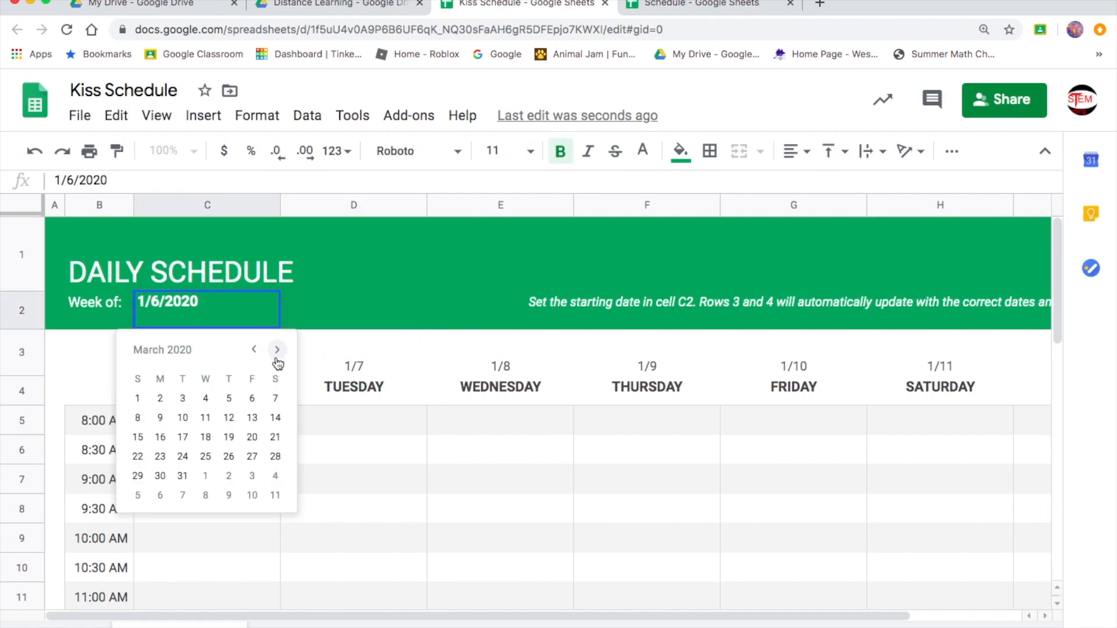
left_click(161, 457)
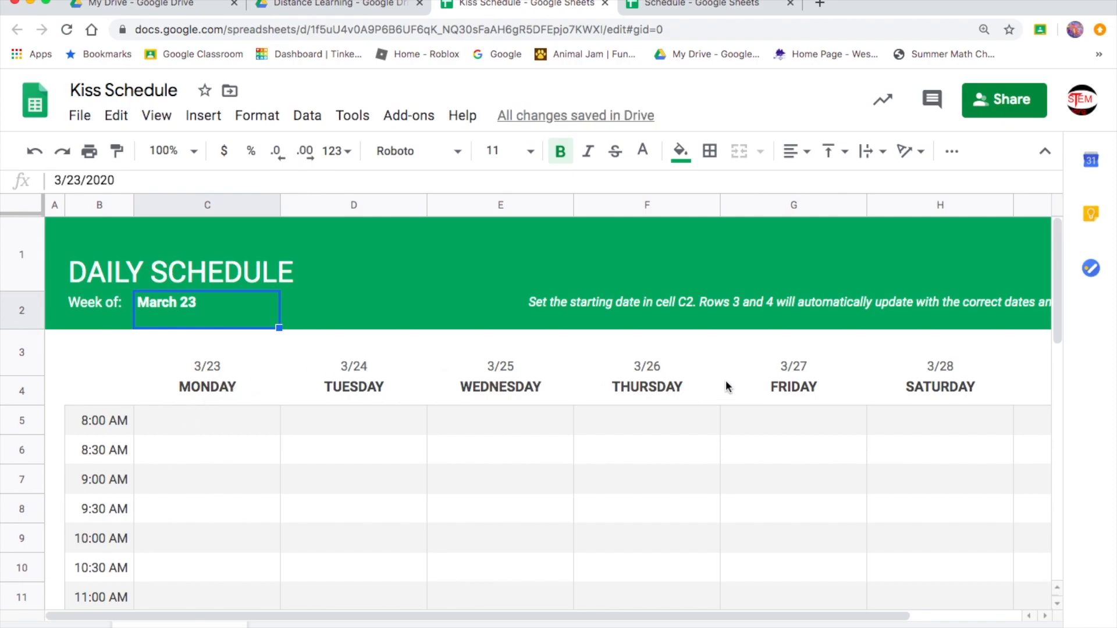
Step: Try other starting dates in cell C2, choosing March 24, March 25 and March 30, 2020 in turn
double_click(205, 303)
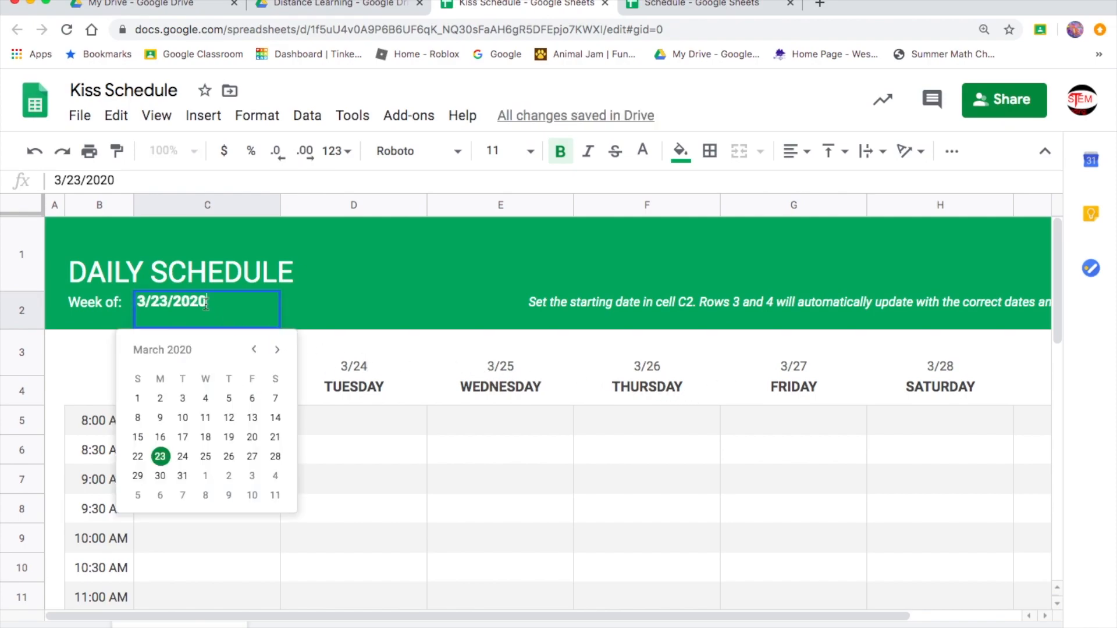
left_click(182, 456)
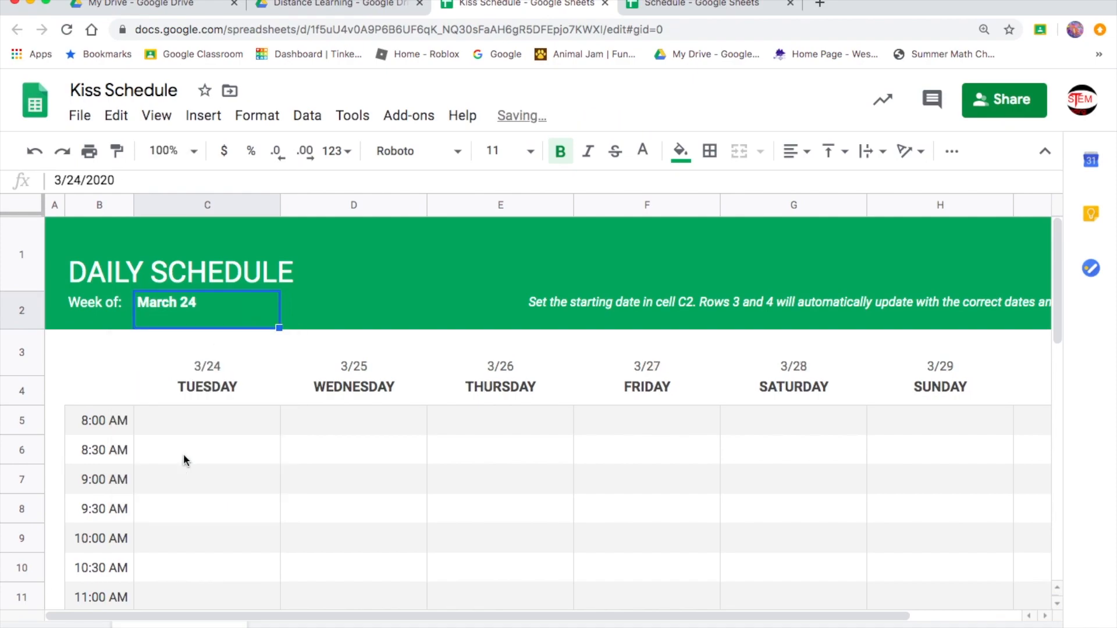
double_click(184, 311)
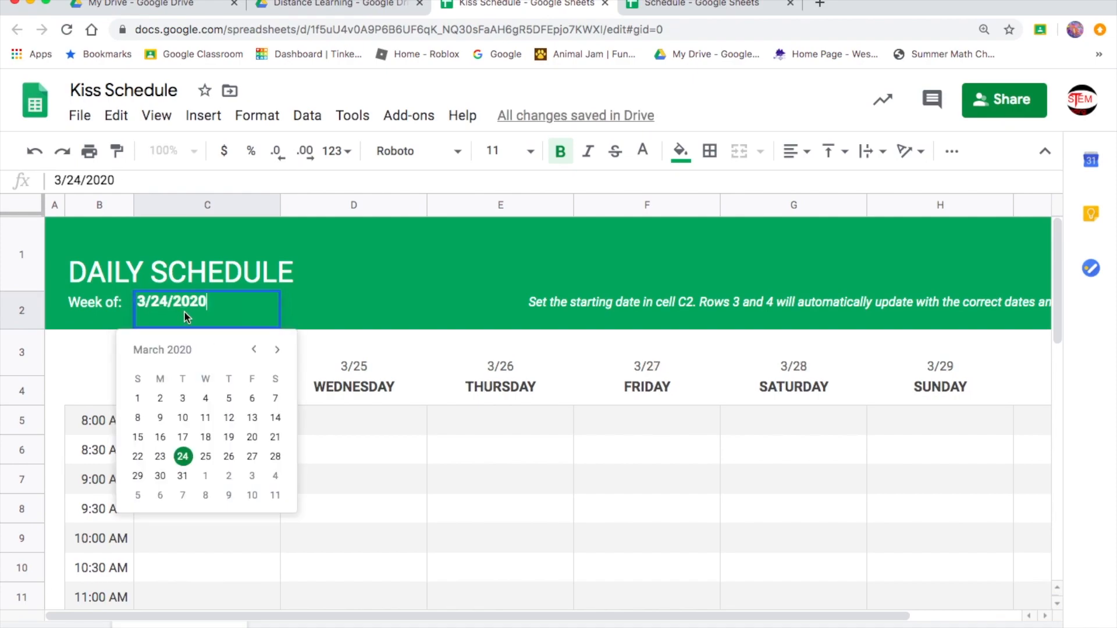
left_click(208, 454)
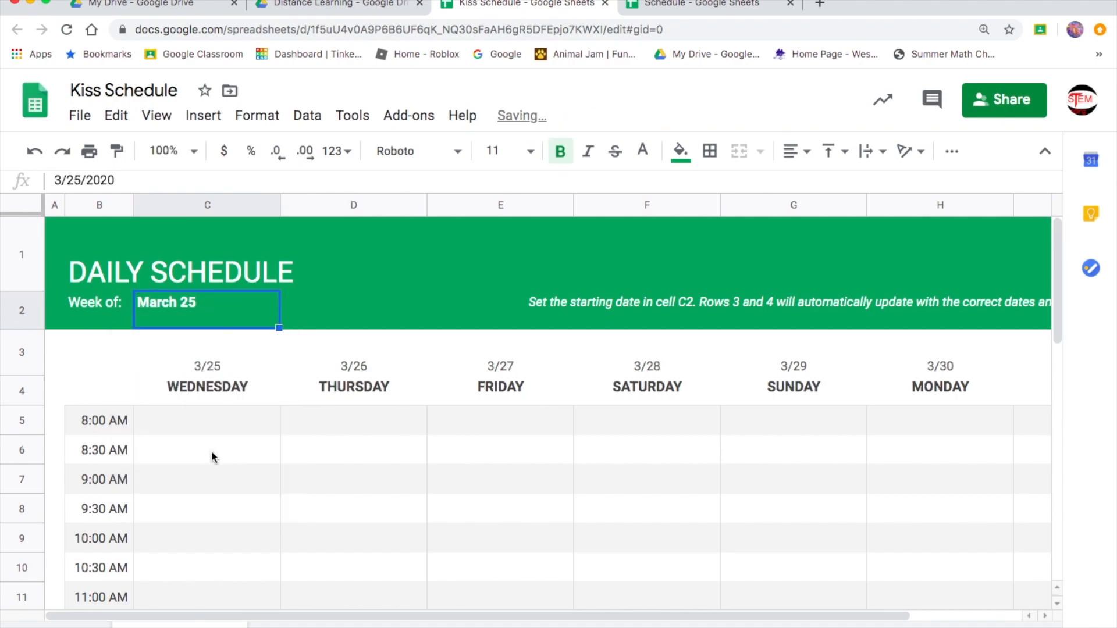
double_click(181, 313)
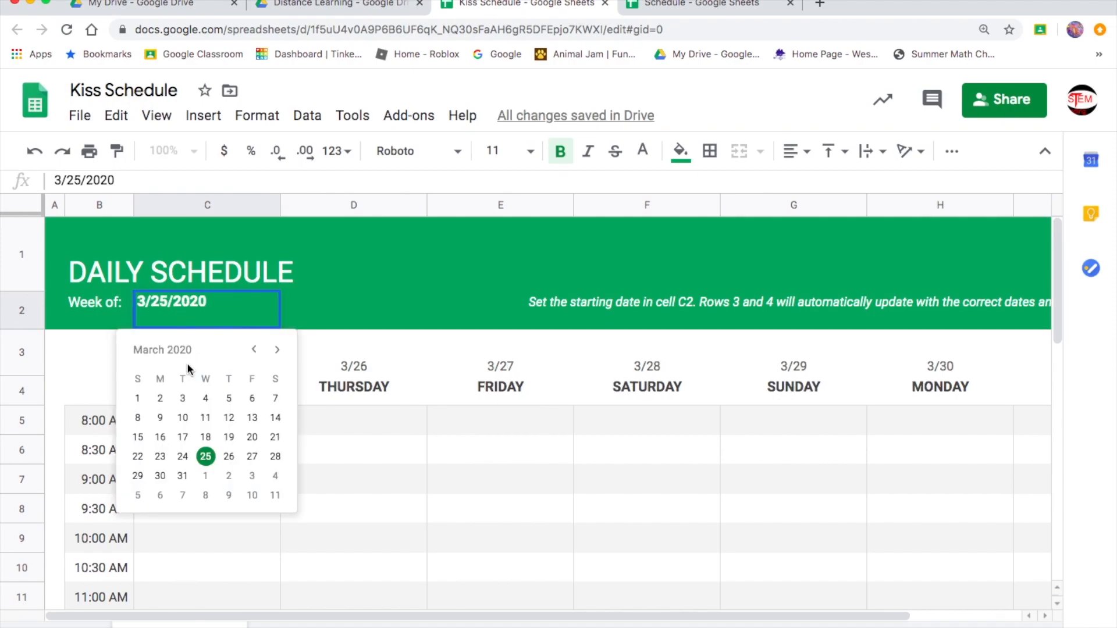
left_click(159, 475)
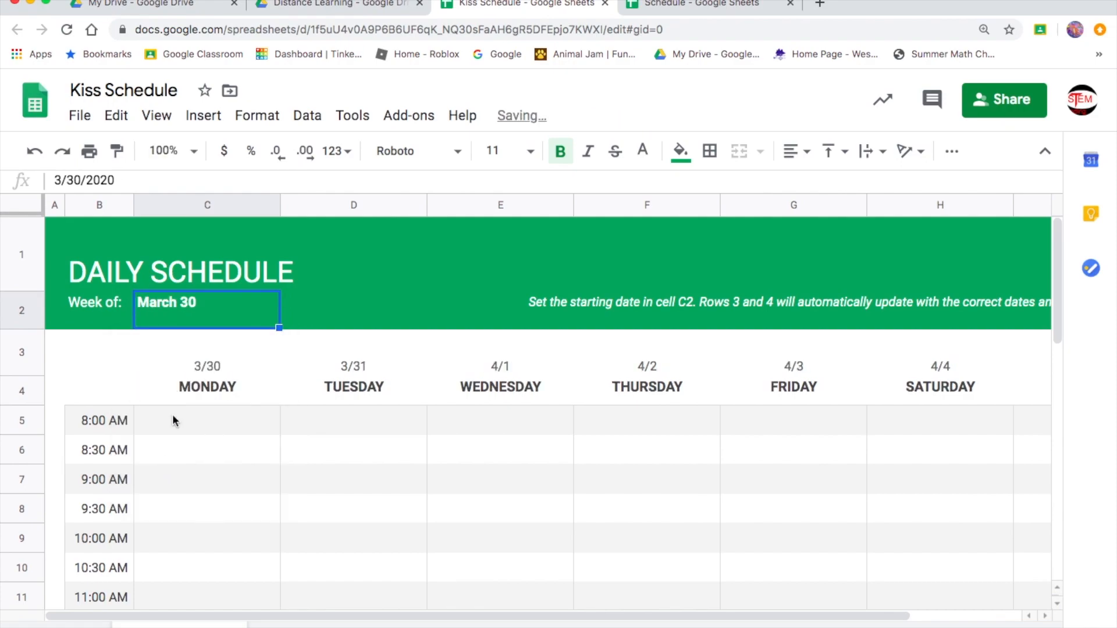
Step: Change the starting date in cell C2 to June 1, 2020, and undo that change
double_click(177, 307)
left_click(278, 351)
left_click(278, 352)
left_click(278, 351)
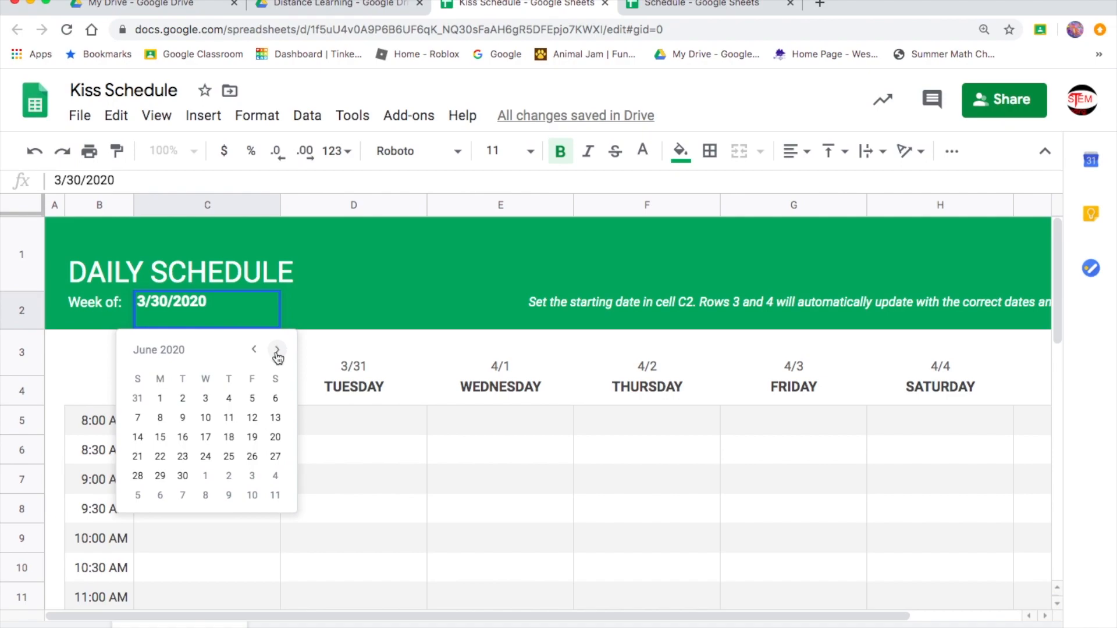
left_click(160, 399)
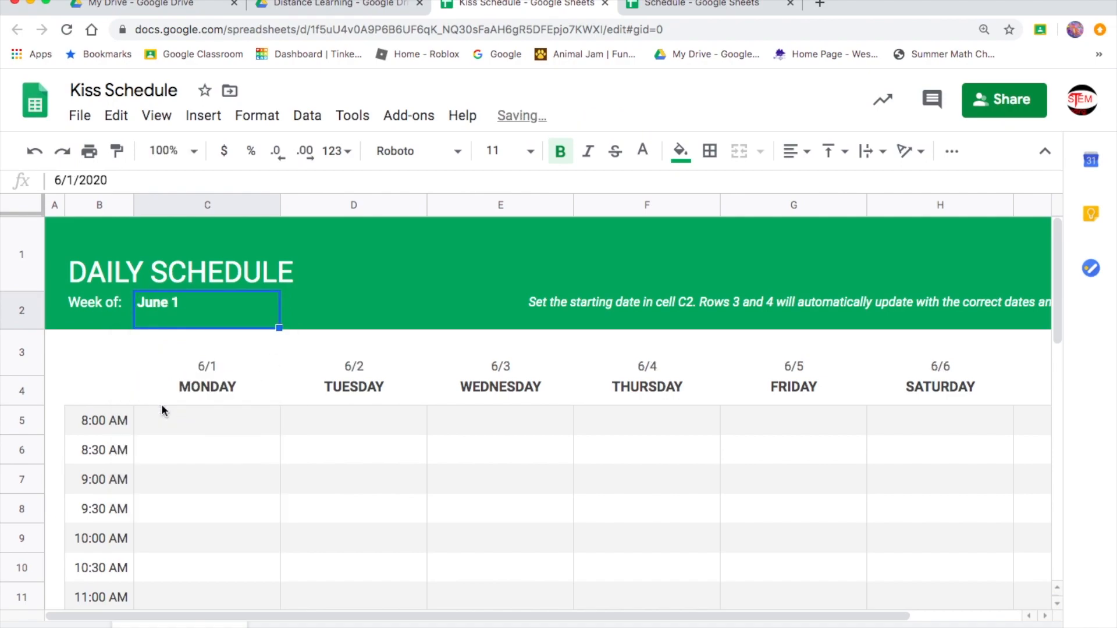
key("super+z")
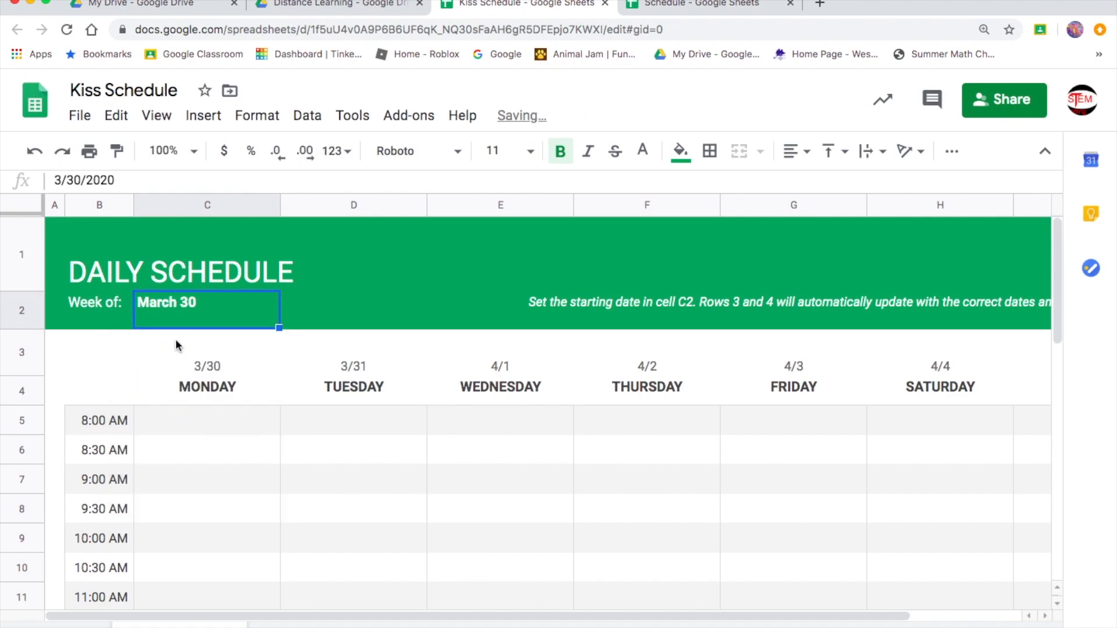
Step: Set the week-of date in cell C2 back to March 23, 2020
double_click(173, 318)
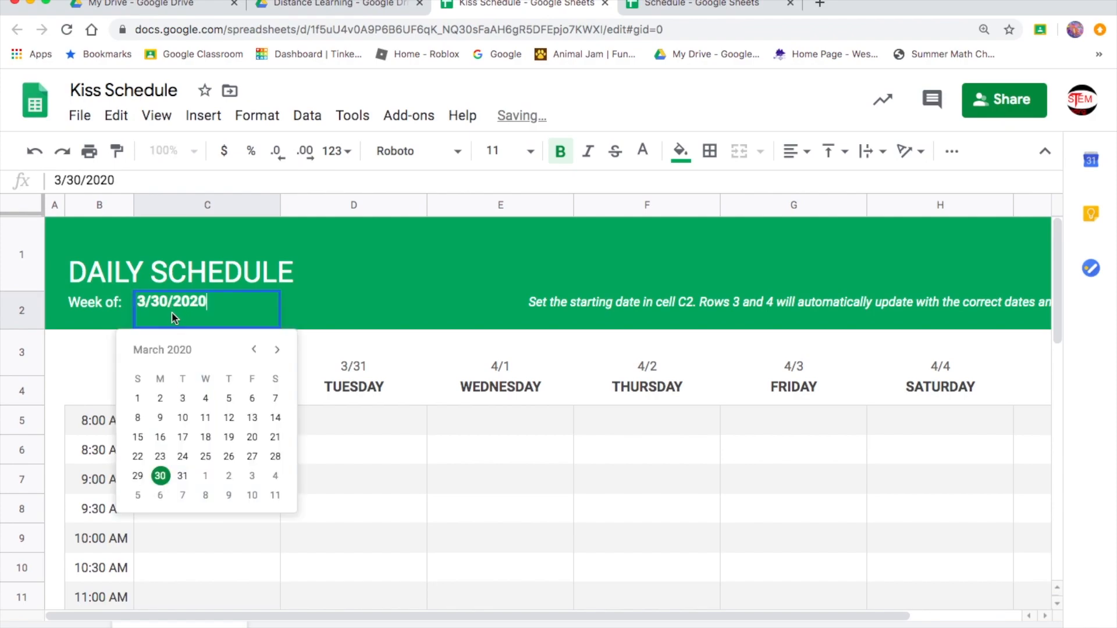
left_click(159, 455)
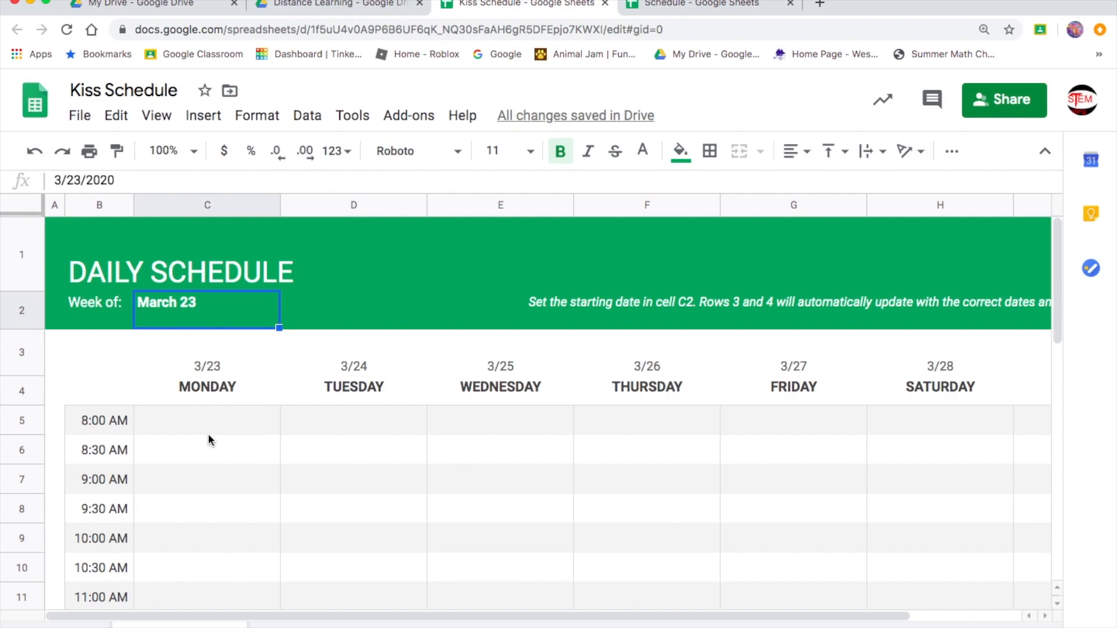
left_click(195, 427)
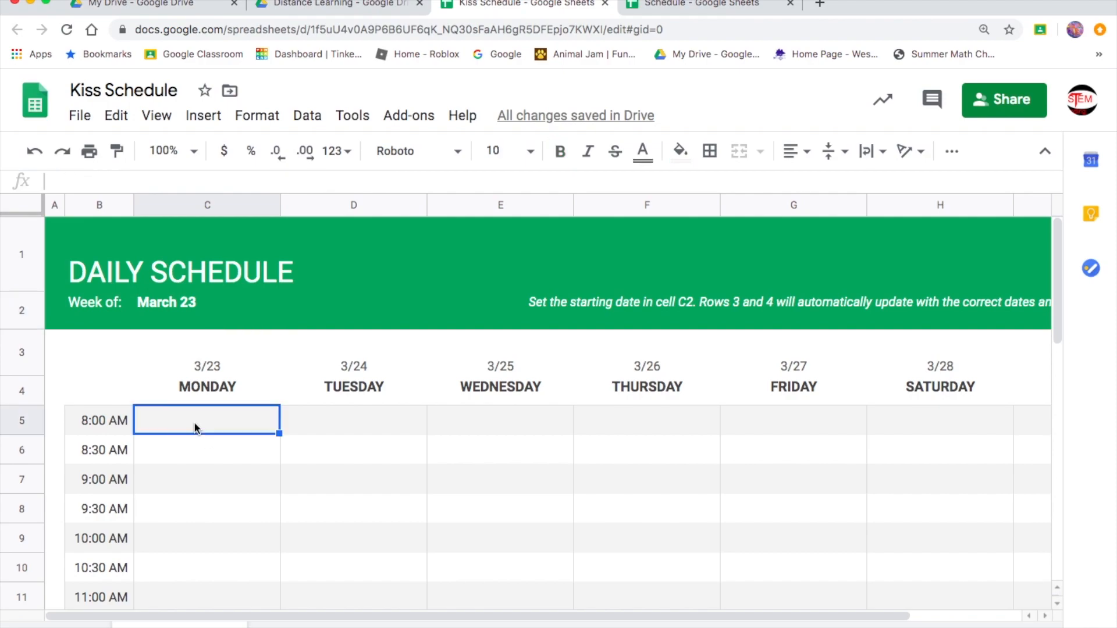
left_click_drag(194, 424, 244, 454)
left_click(209, 423)
left_click(223, 425)
left_click(222, 422)
left_click_drag(211, 420, 209, 456)
left_click(210, 457)
left_click(205, 417)
left_click(167, 454)
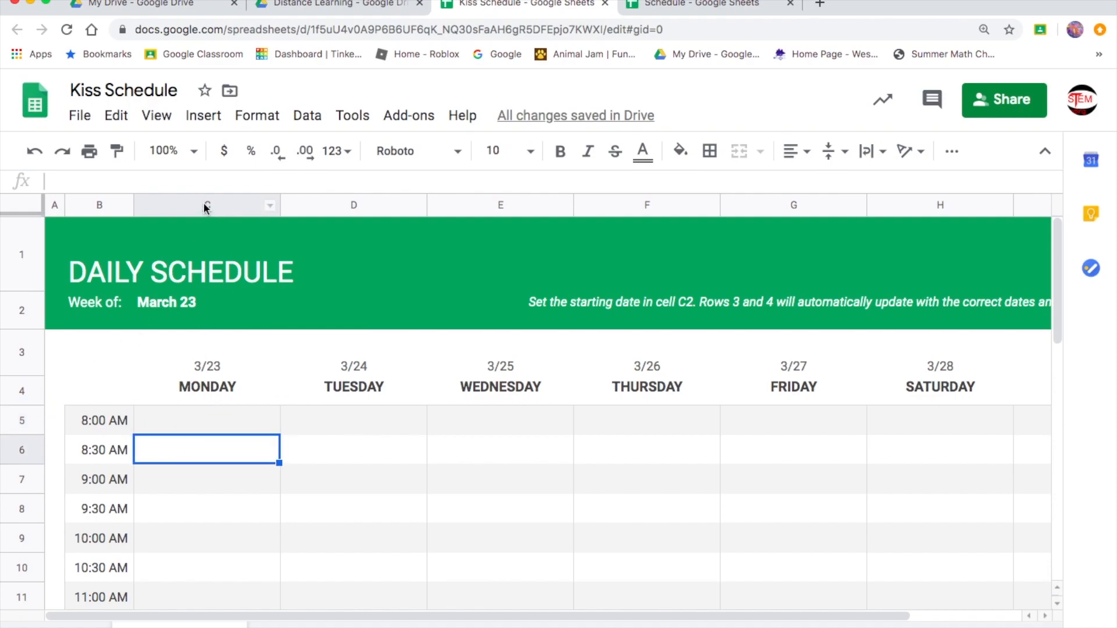
Step: Merge the 8:00 AM and 8:30 AM cells (rows 5 and 6) within each weekday column separately, Monday through Friday
left_click_drag(207, 416, 201, 452)
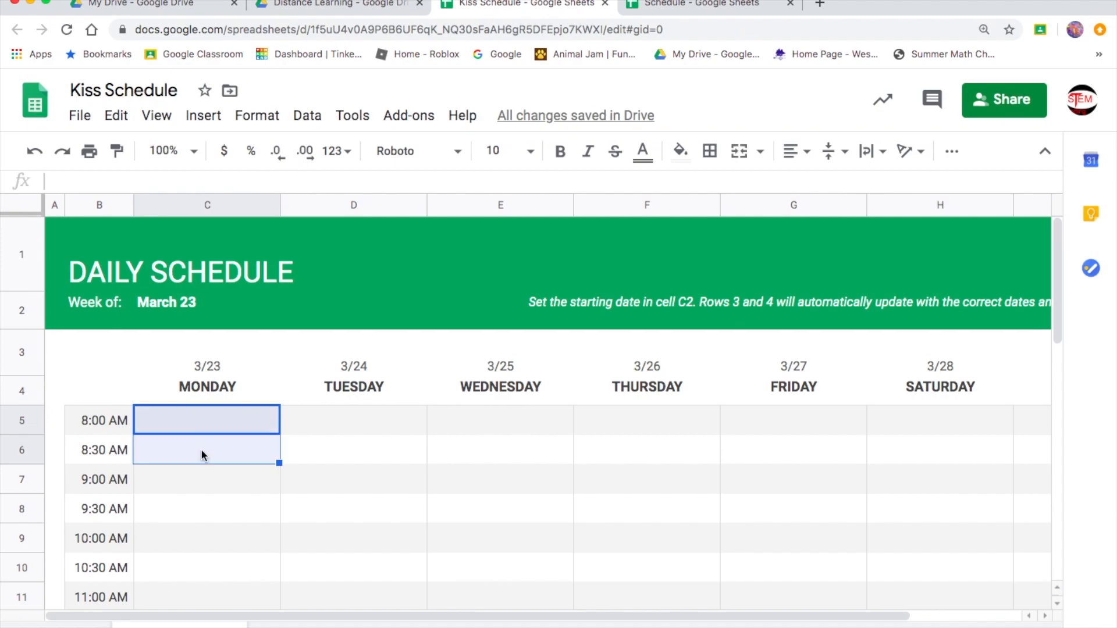
left_click(740, 161)
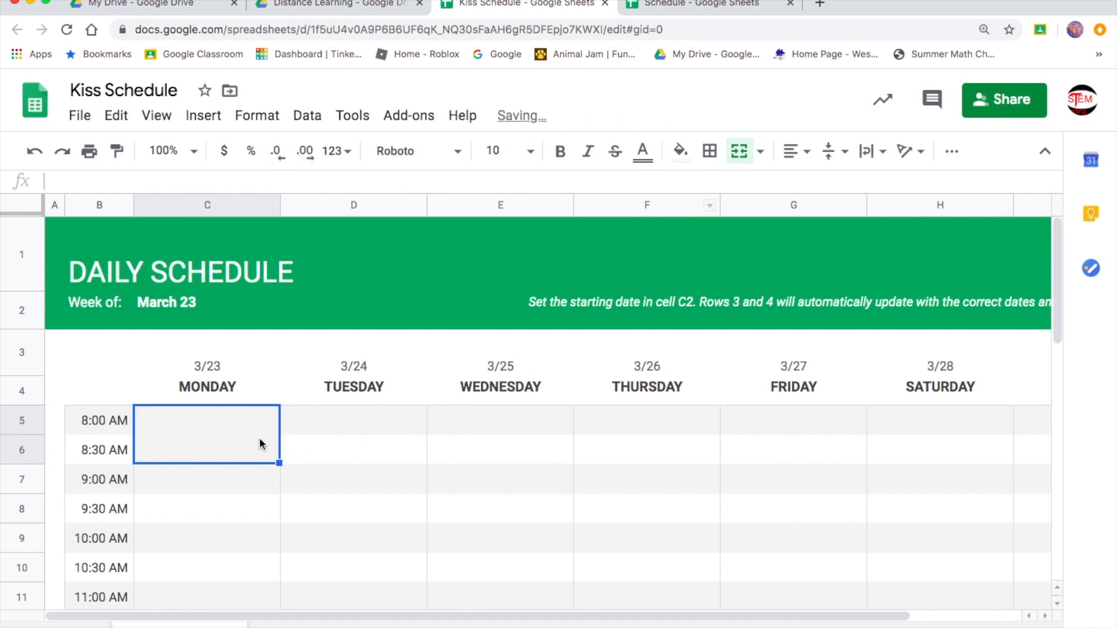
left_click_drag(320, 418, 316, 460)
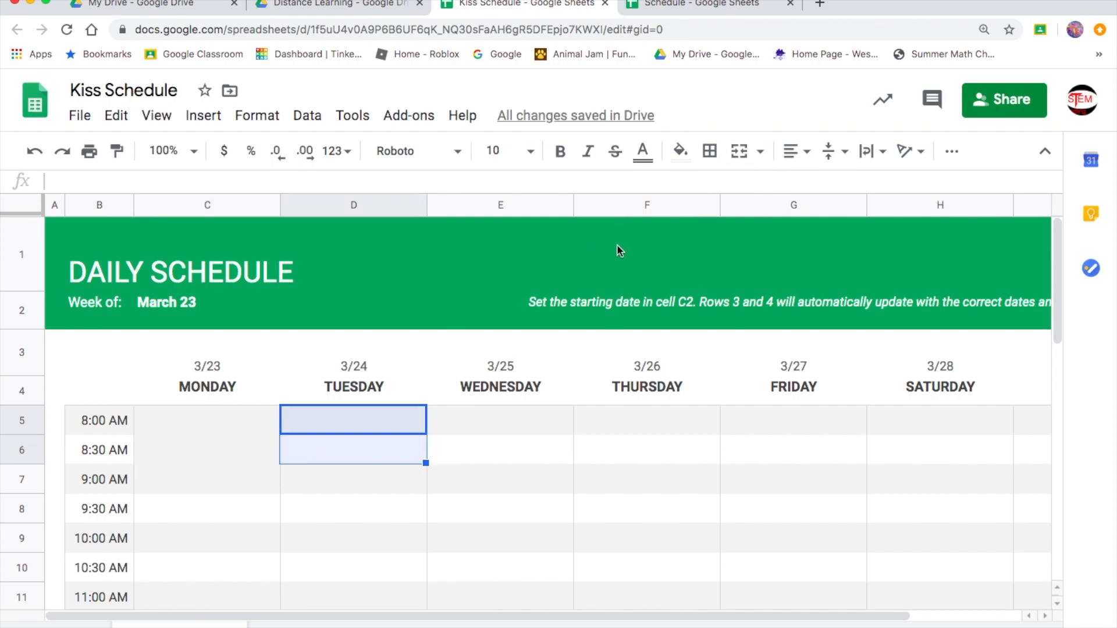
left_click(739, 150)
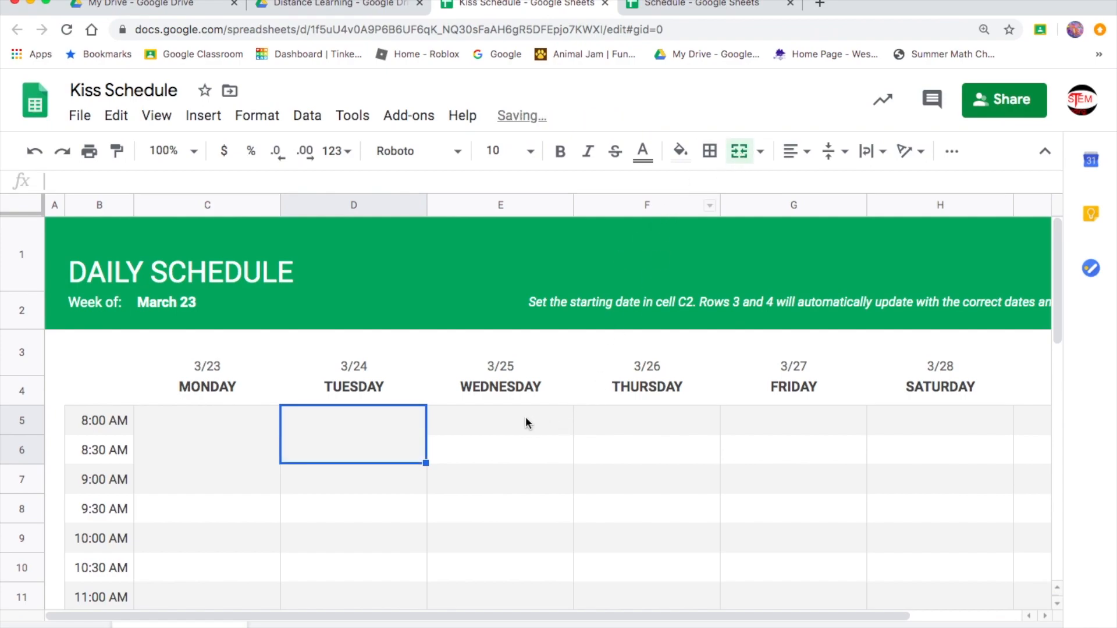
left_click_drag(526, 419, 522, 453)
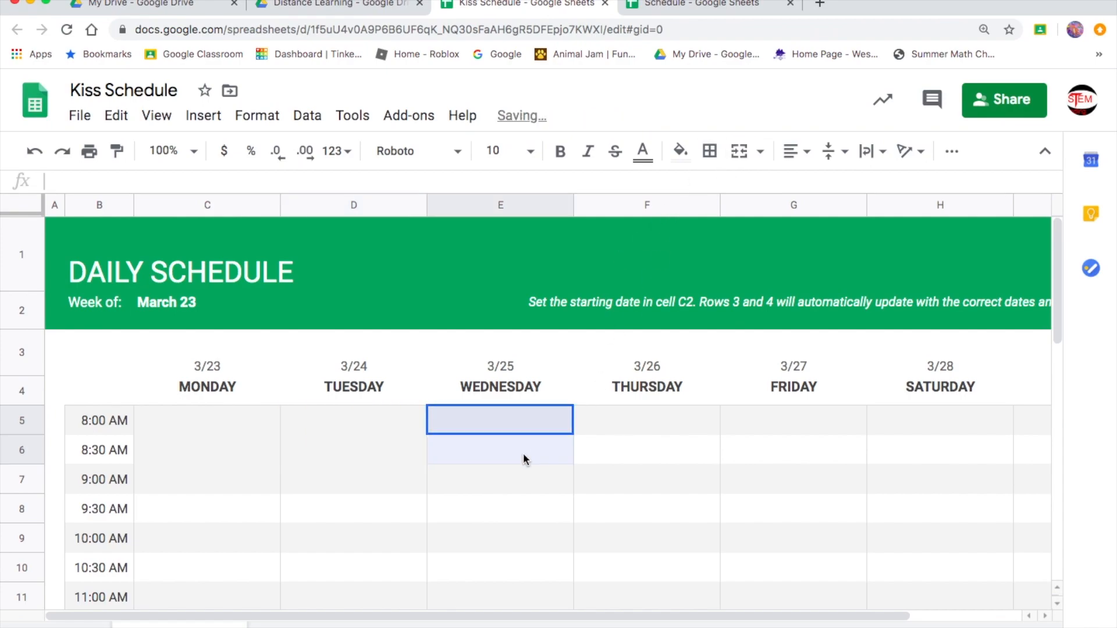
left_click(739, 151)
left_click_drag(626, 420, 626, 451)
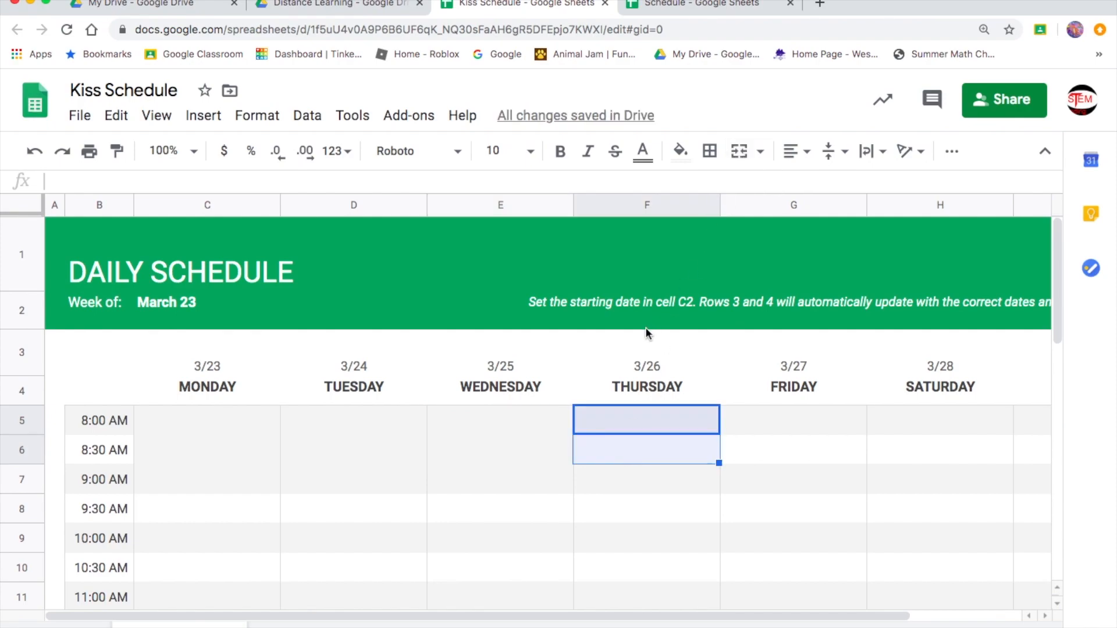
left_click(739, 151)
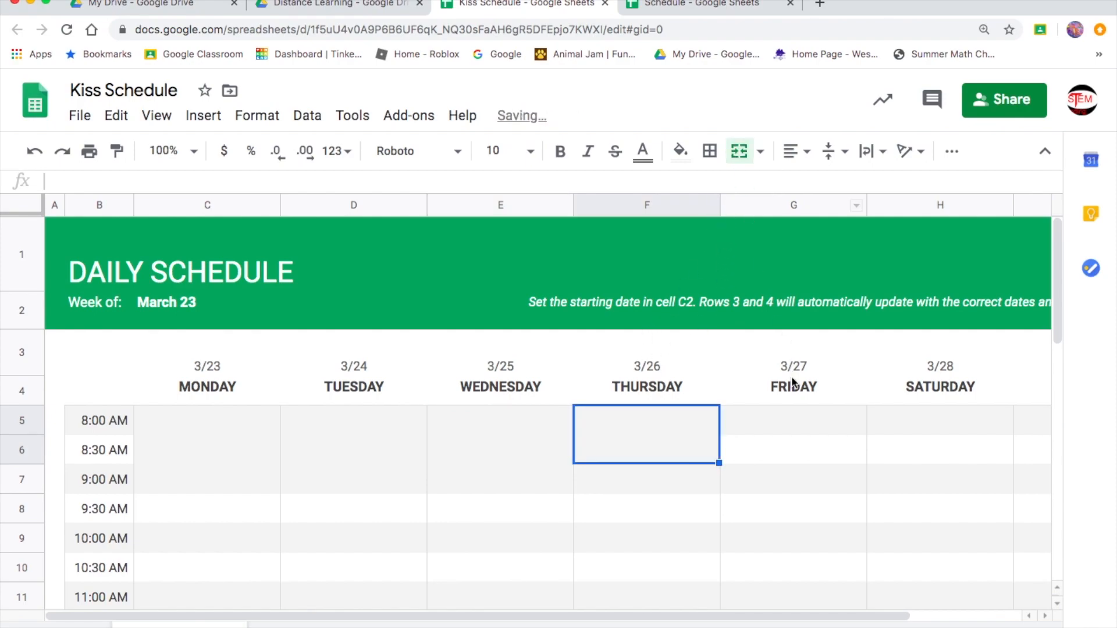
left_click(784, 421)
left_click_drag(785, 434, 786, 450)
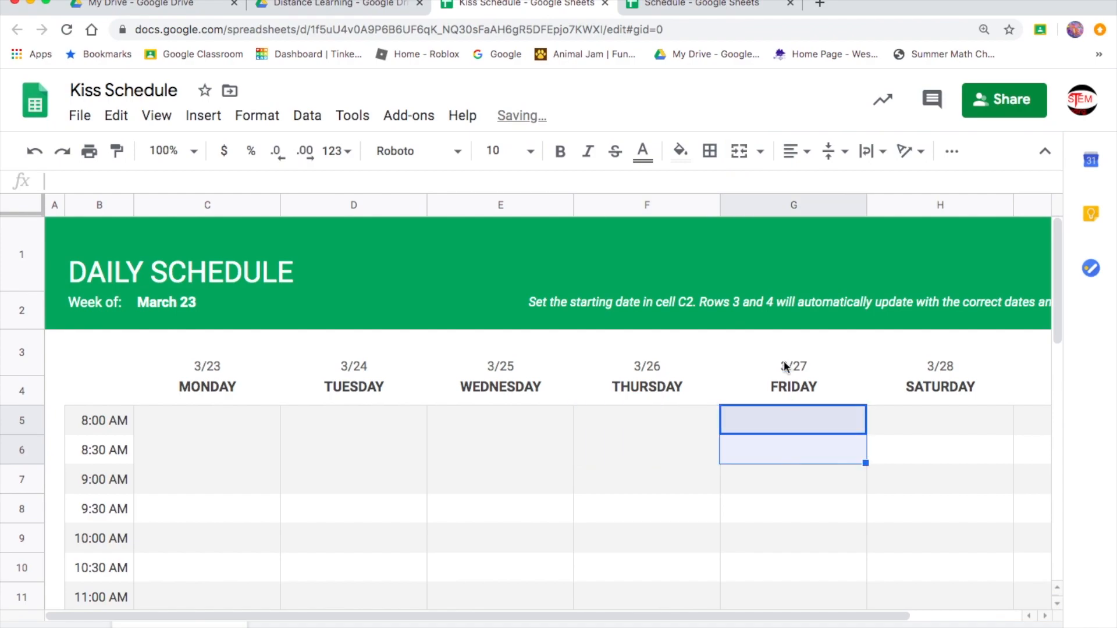
left_click(739, 151)
left_click(690, 401)
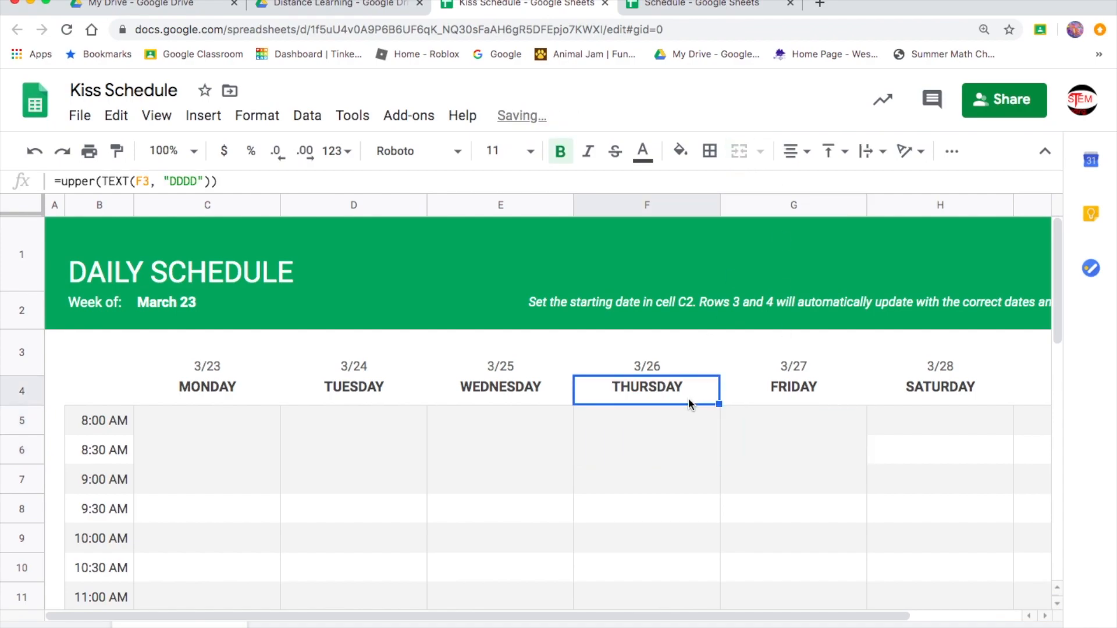
Step: Enter "Wake-up. Get Dressed. Eat Breakfast. Free time" in Monday's merged 8:00–8:30 AM cell
left_click(242, 433)
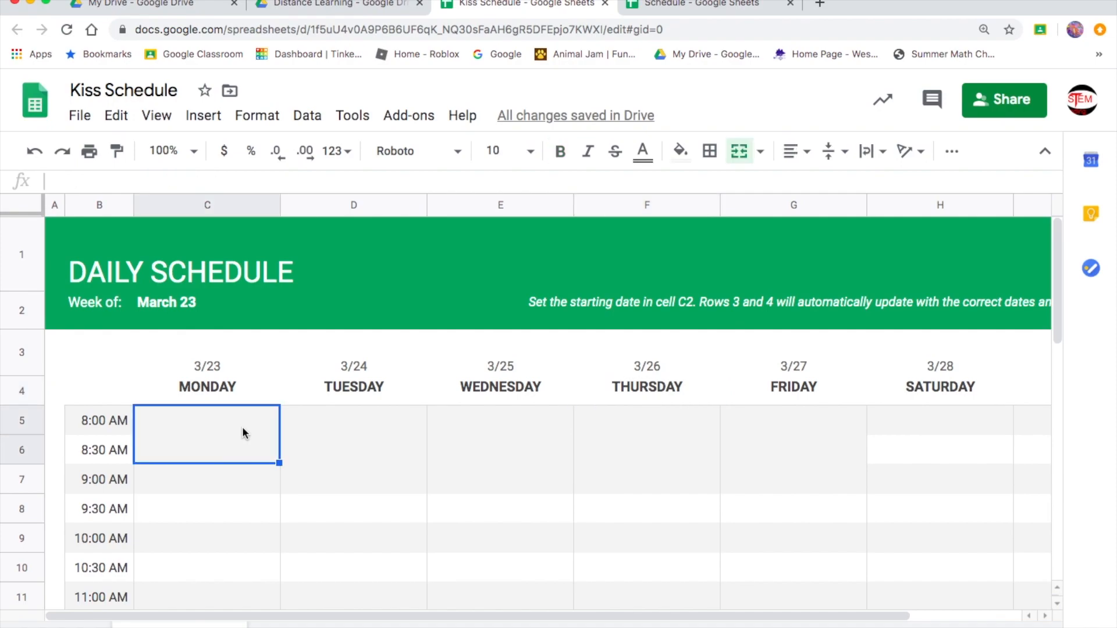
double_click(242, 431)
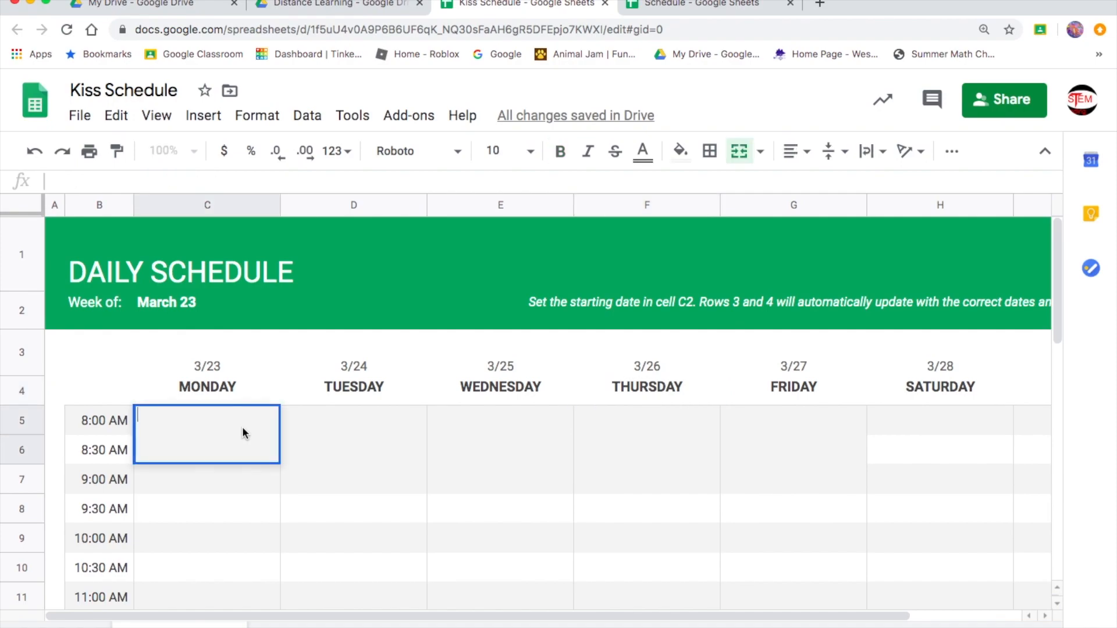
type("Wake-up")
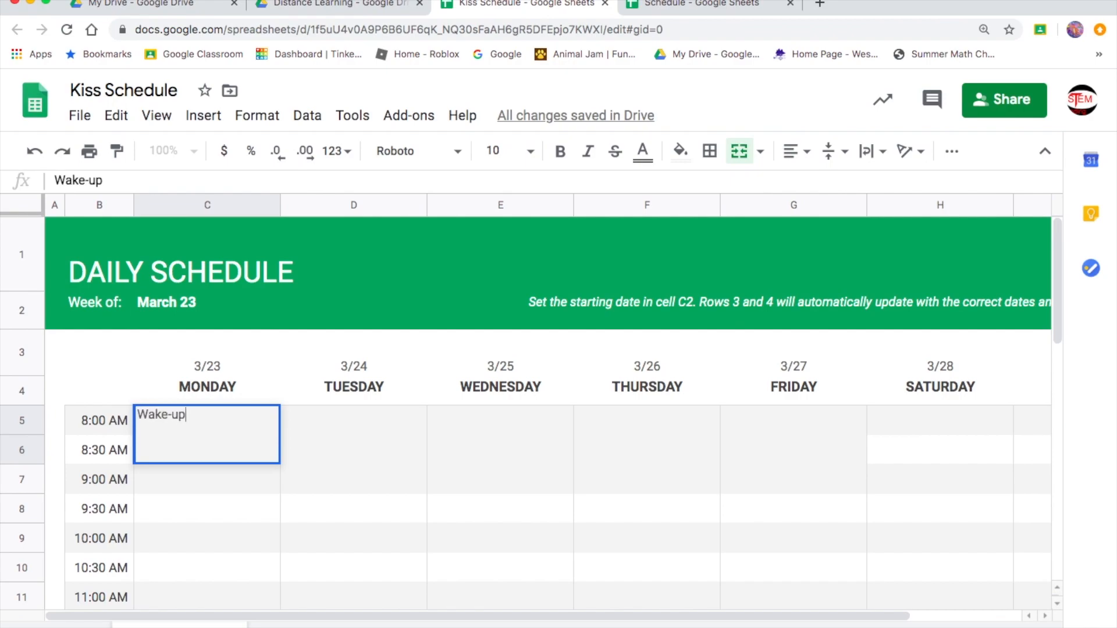
type(". Get Dressed. ")
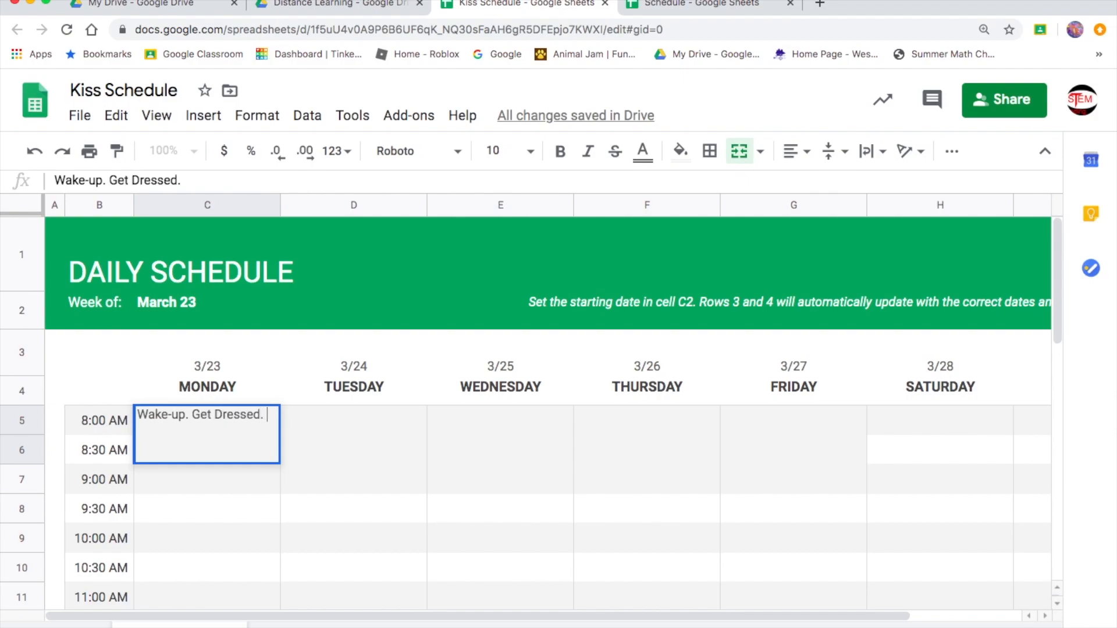
type("Eat Breakf")
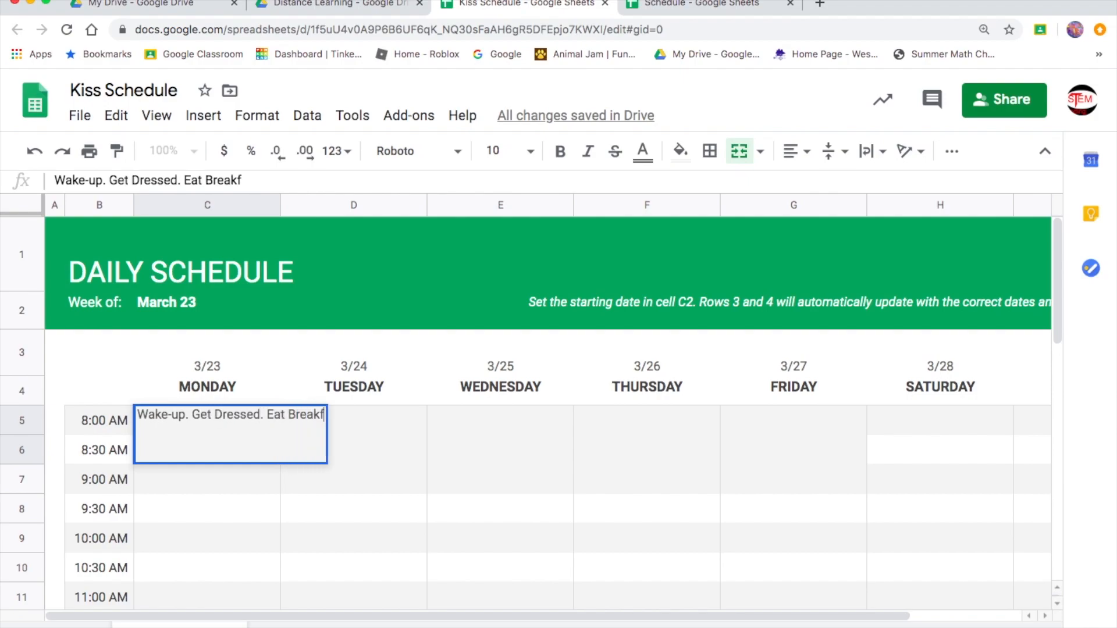
type("ast. Free time")
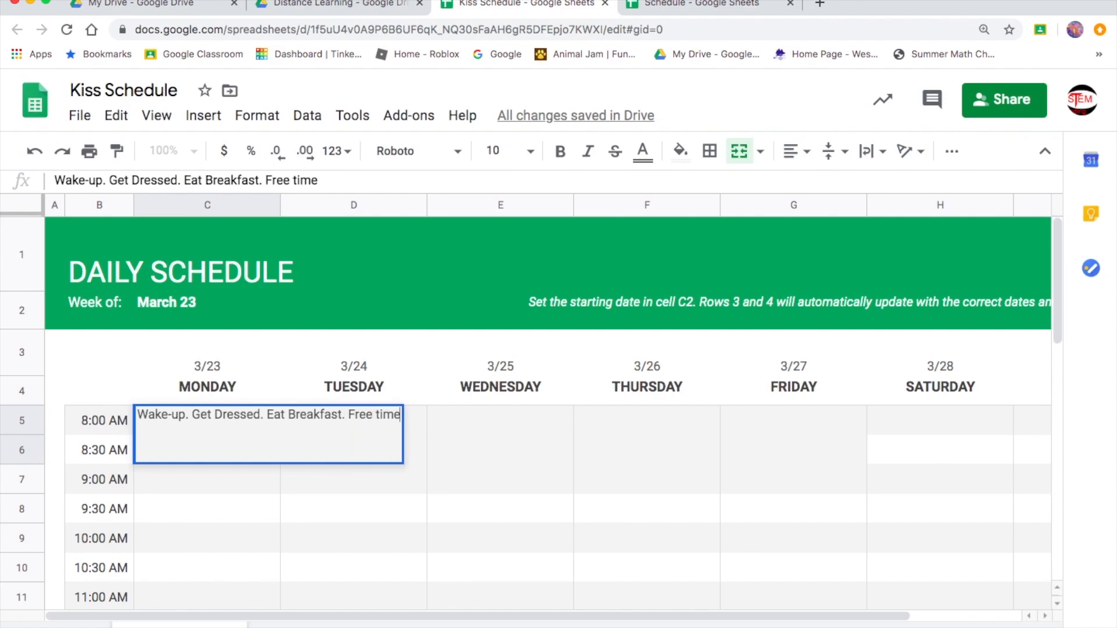
key("Return")
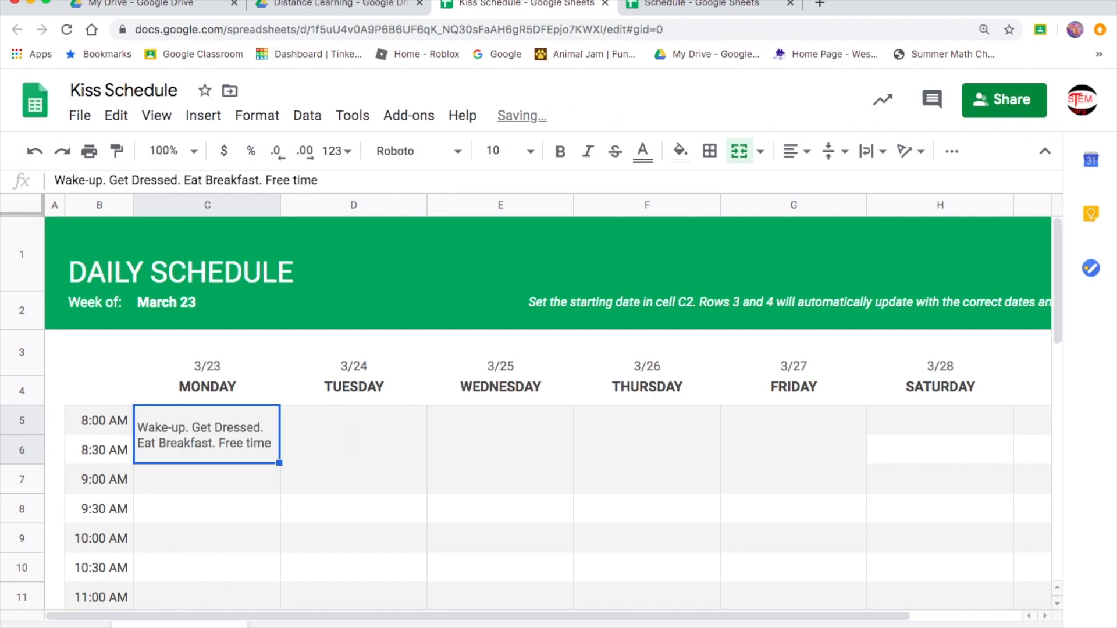
Step: Copy Monday's merged 8:00–8:30 AM entry into the matching cells for Tuesday through Friday
right_click(228, 443)
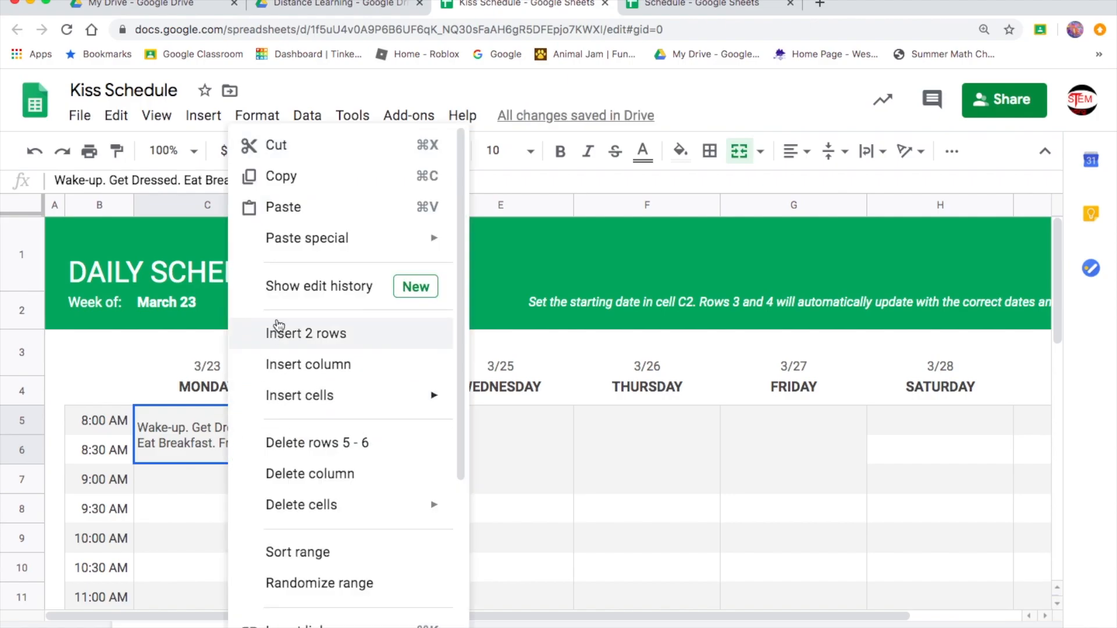
left_click(277, 186)
left_click_drag(319, 429, 735, 433)
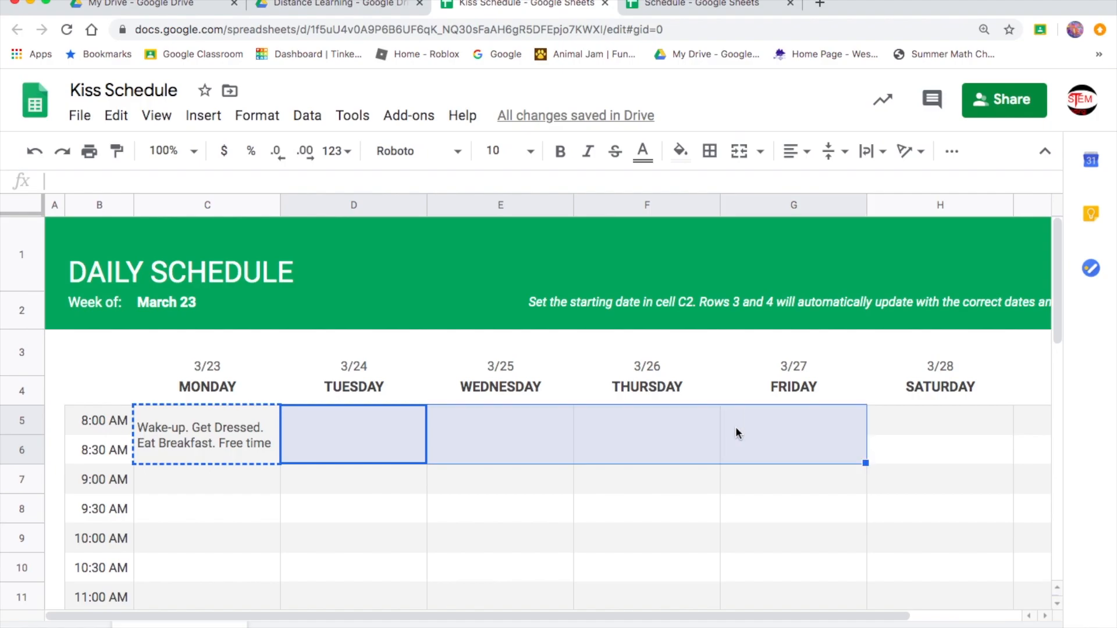
right_click(348, 429)
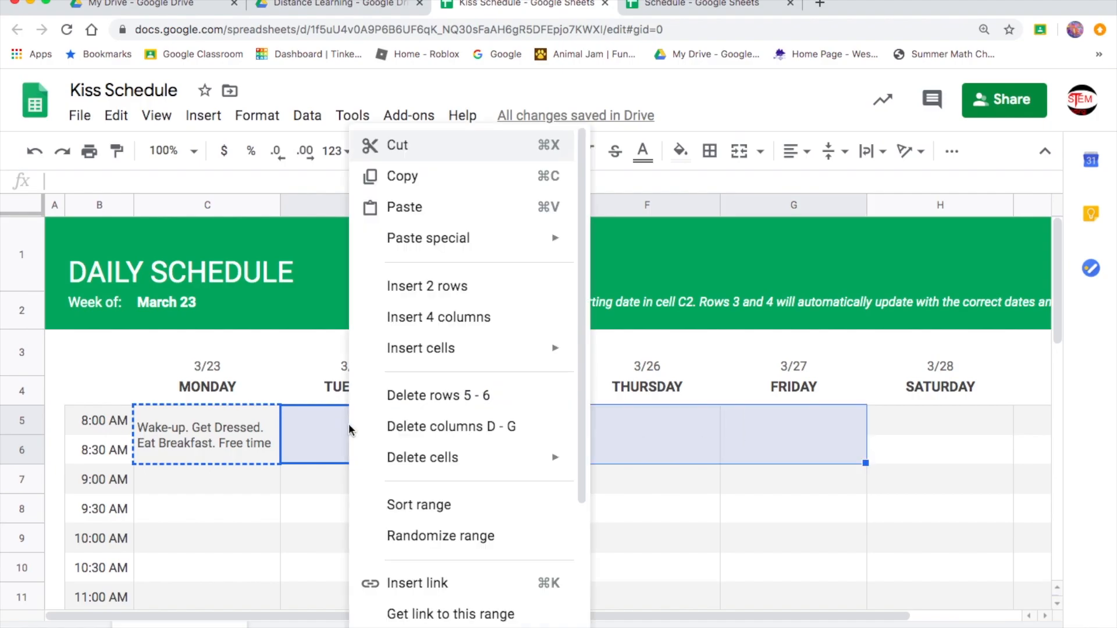
left_click(409, 224)
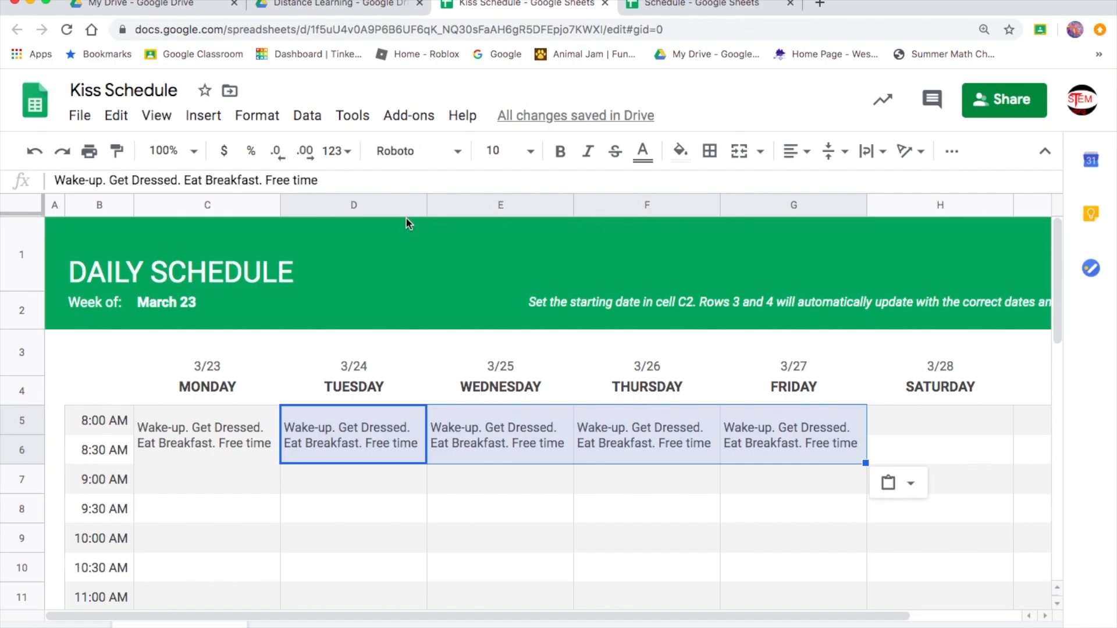
Step: Merge the 8:00 AM and 8:30 AM time label cells in column B, keeping only the 8:00 AM value
left_click(96, 423)
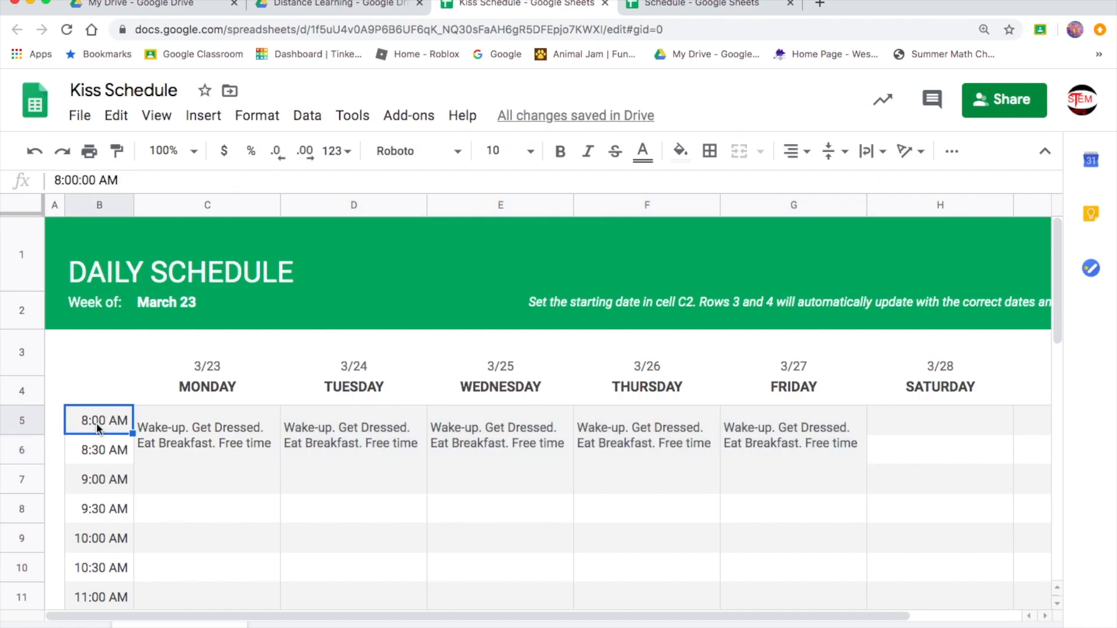
left_click_drag(96, 422, 97, 445)
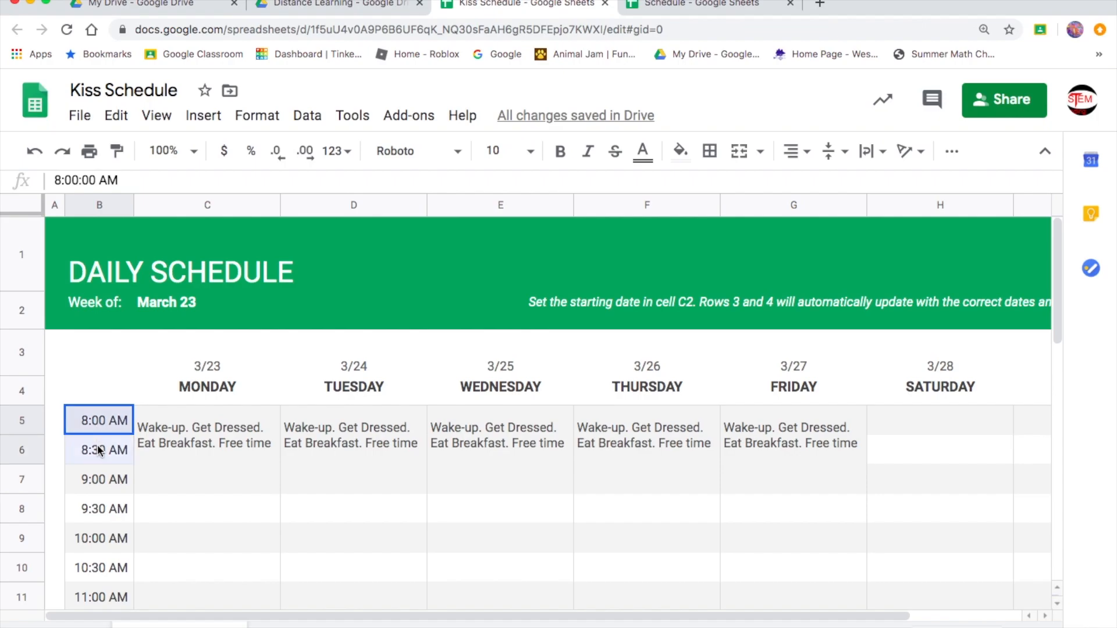
left_click(739, 151)
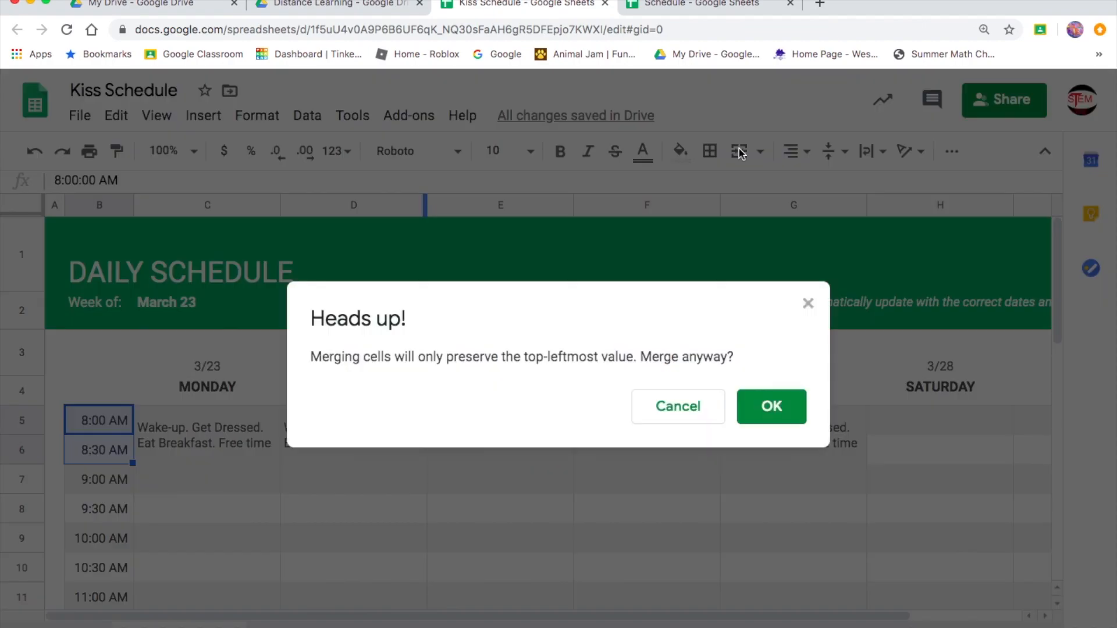
left_click(771, 406)
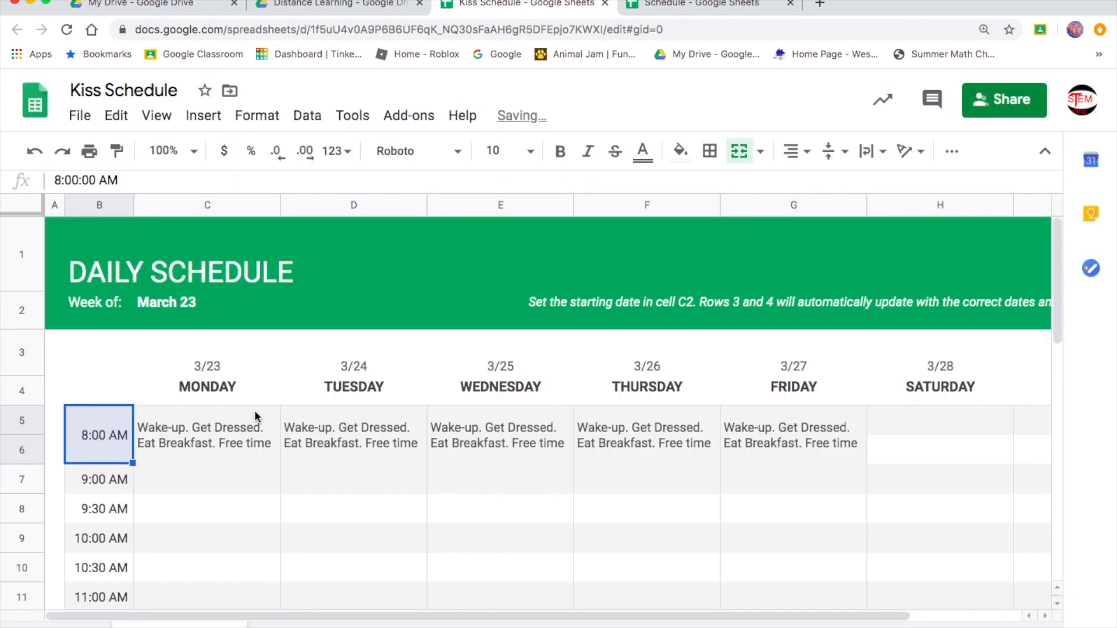
Step: Fill the 8:00 AM block, from its time label through Friday, with cyan
left_click(155, 458)
left_click_drag(107, 437, 812, 431)
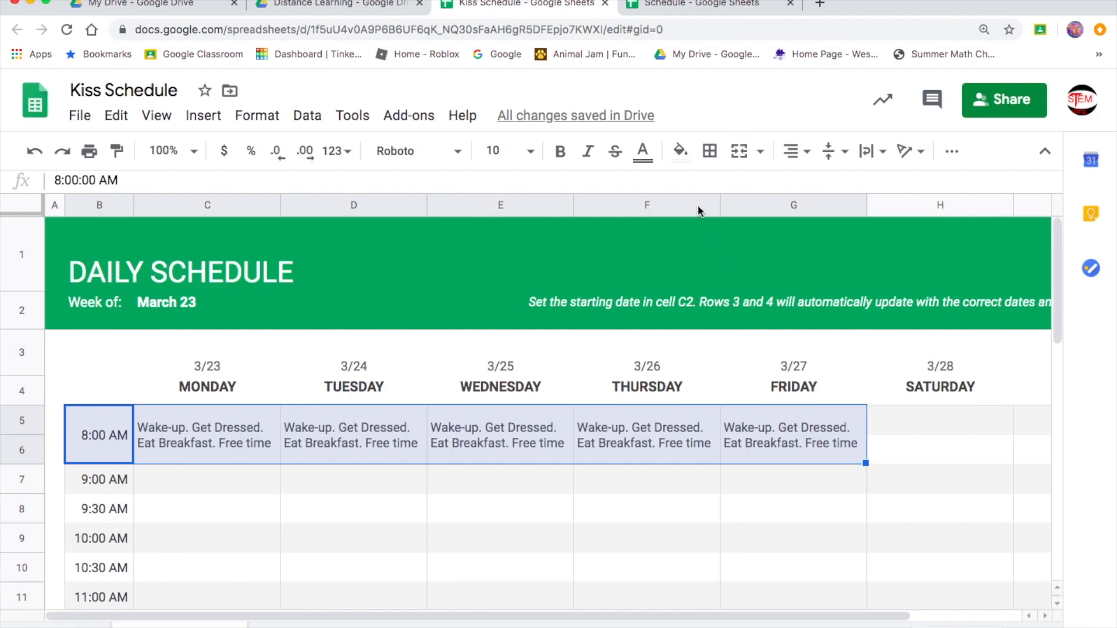
left_click(680, 151)
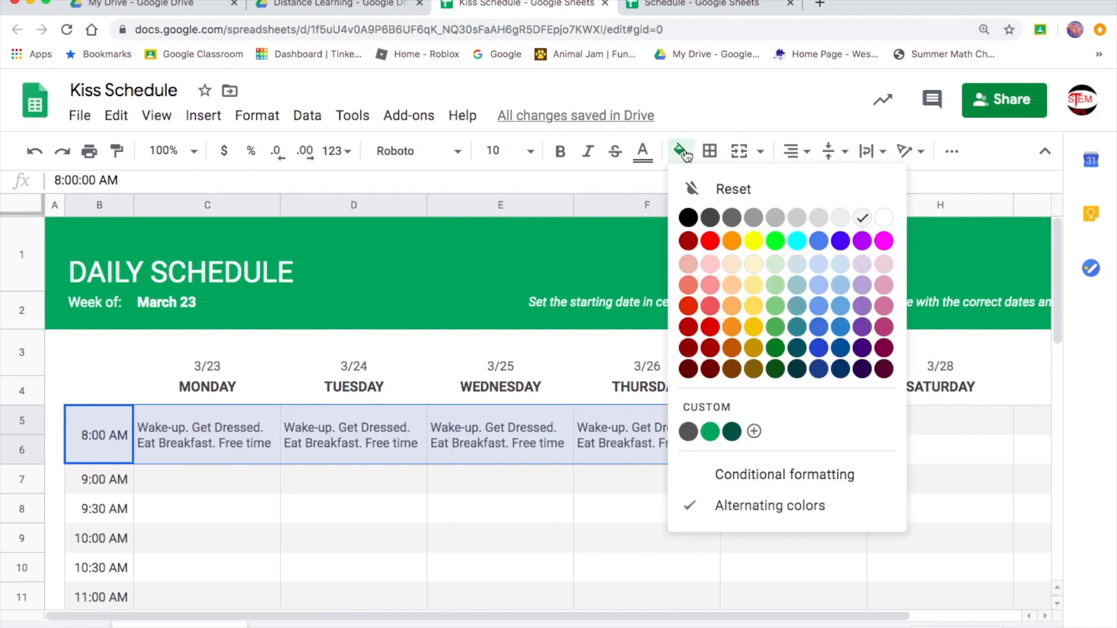
left_click(797, 241)
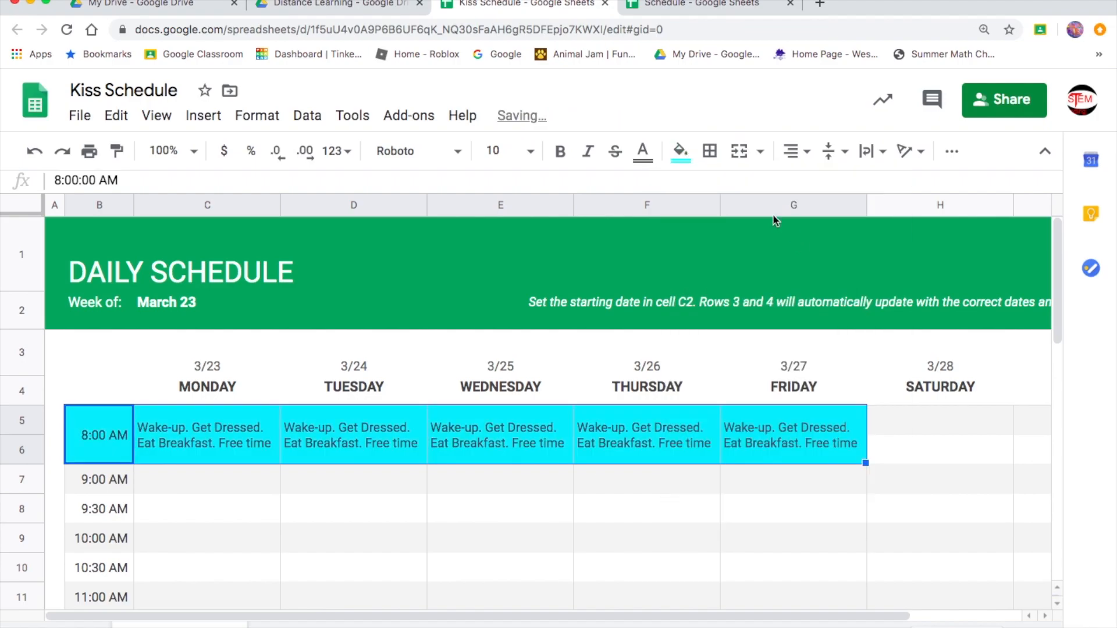
Step: Make the text of the 8:00 AM block bold and center it horizontally
left_click(559, 152)
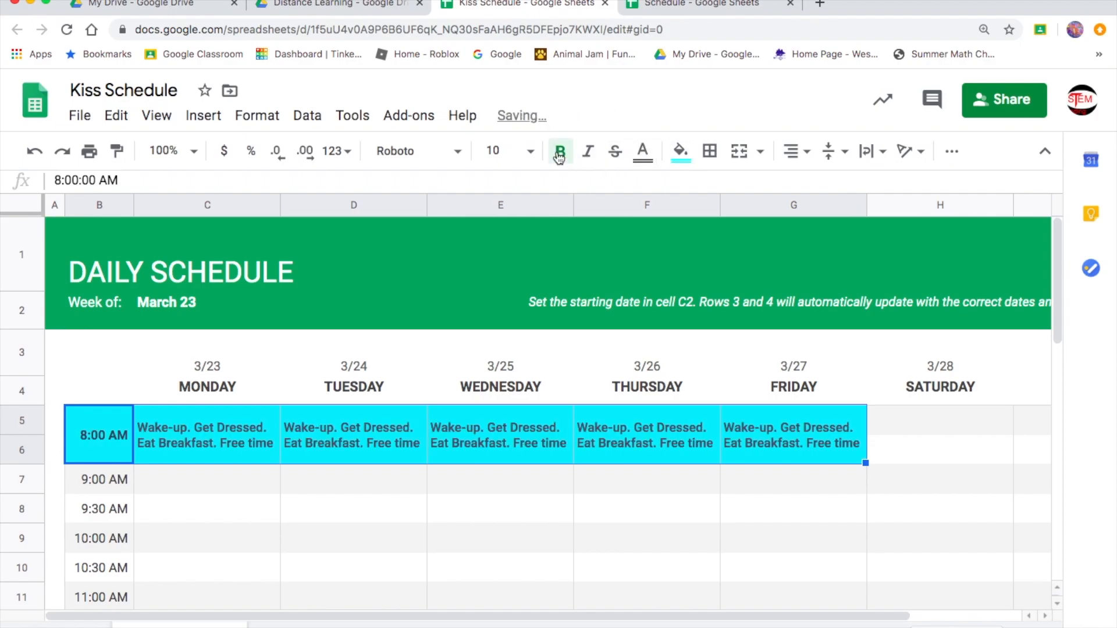
left_click(796, 151)
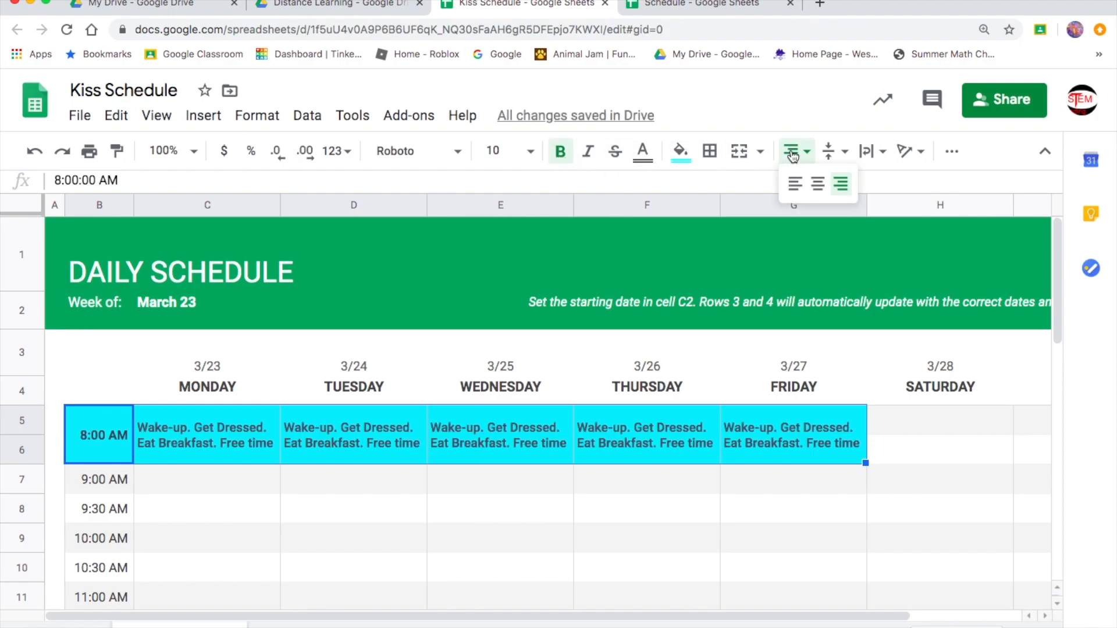
left_click(815, 180)
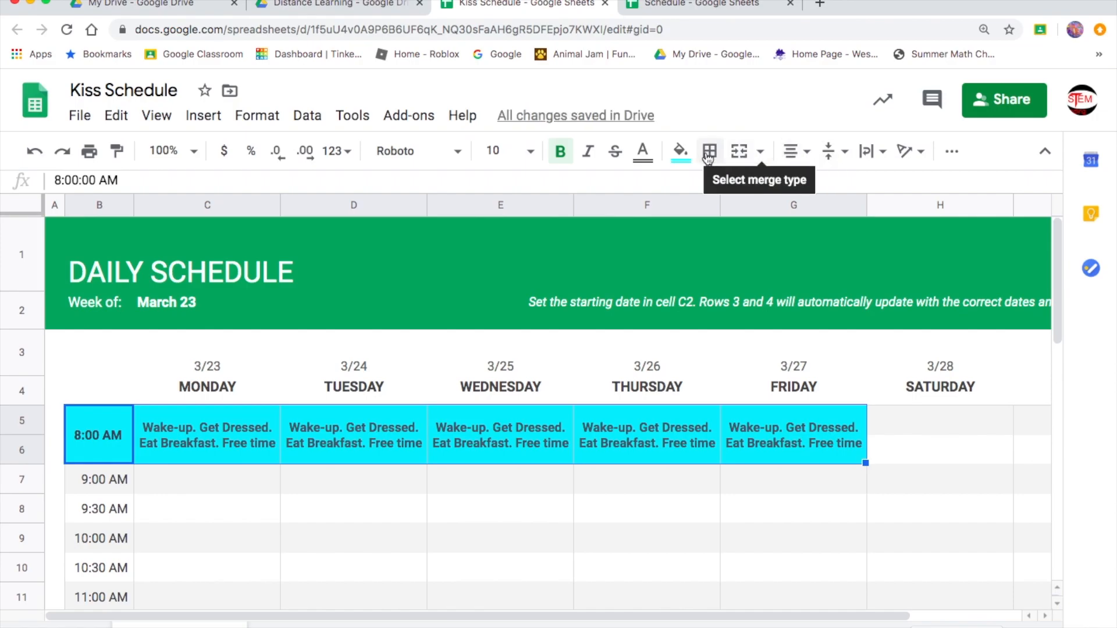
Step: Try italics on the 8:00 AM block, turn them off again, and choose a dark text color
left_click(589, 152)
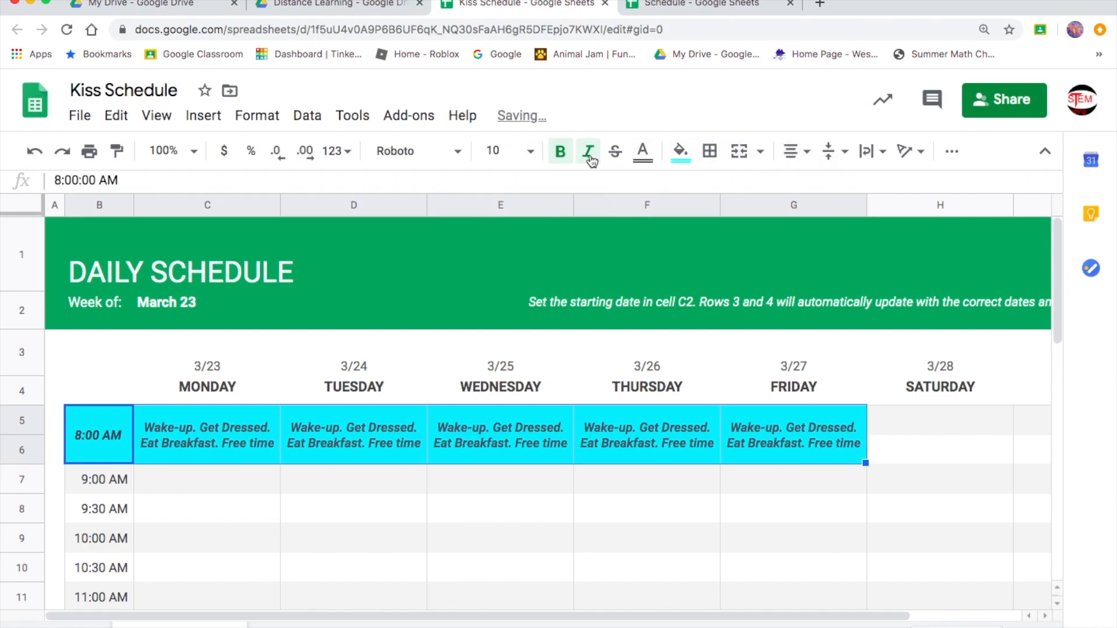
left_click(590, 157)
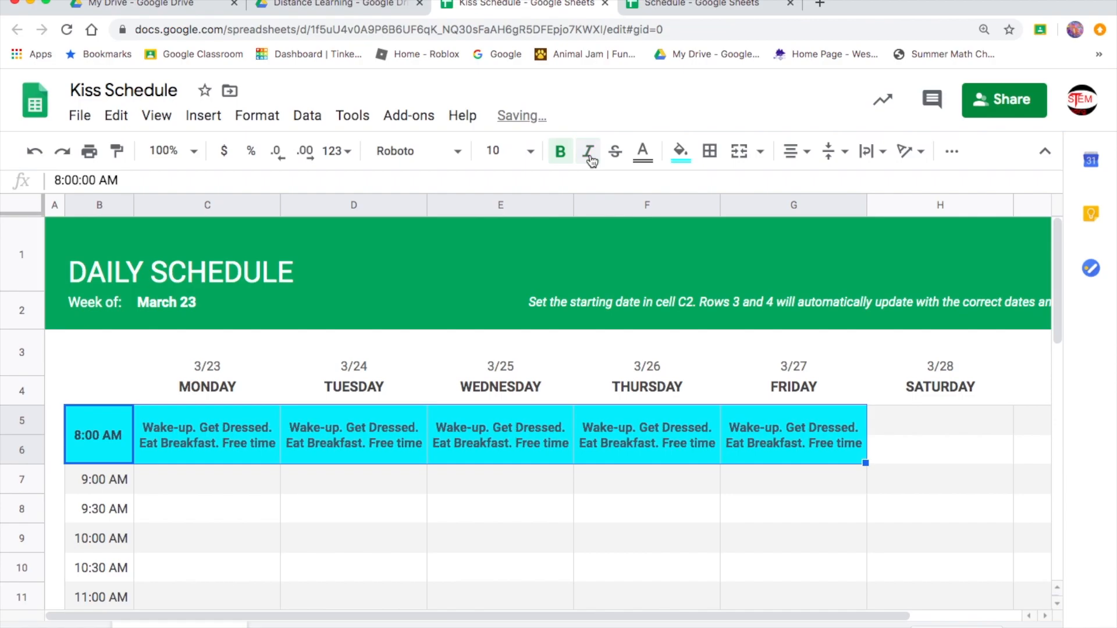
left_click(645, 158)
left_click(672, 366)
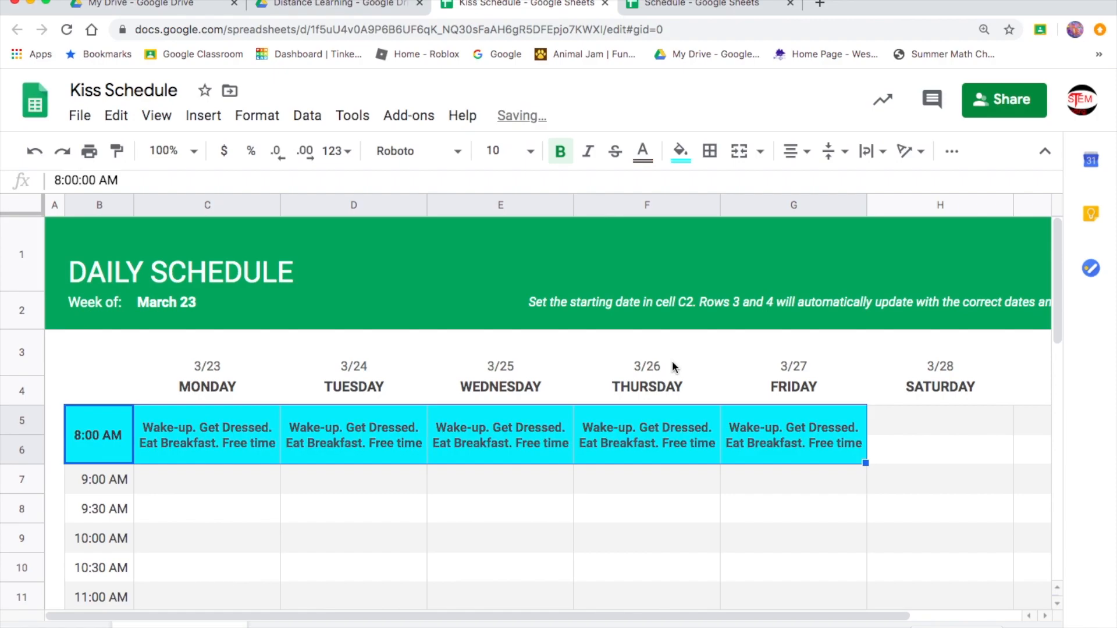
Step: Apply all borders to the 8:00 AM block, from its time label through Friday
left_click_drag(114, 441, 825, 442)
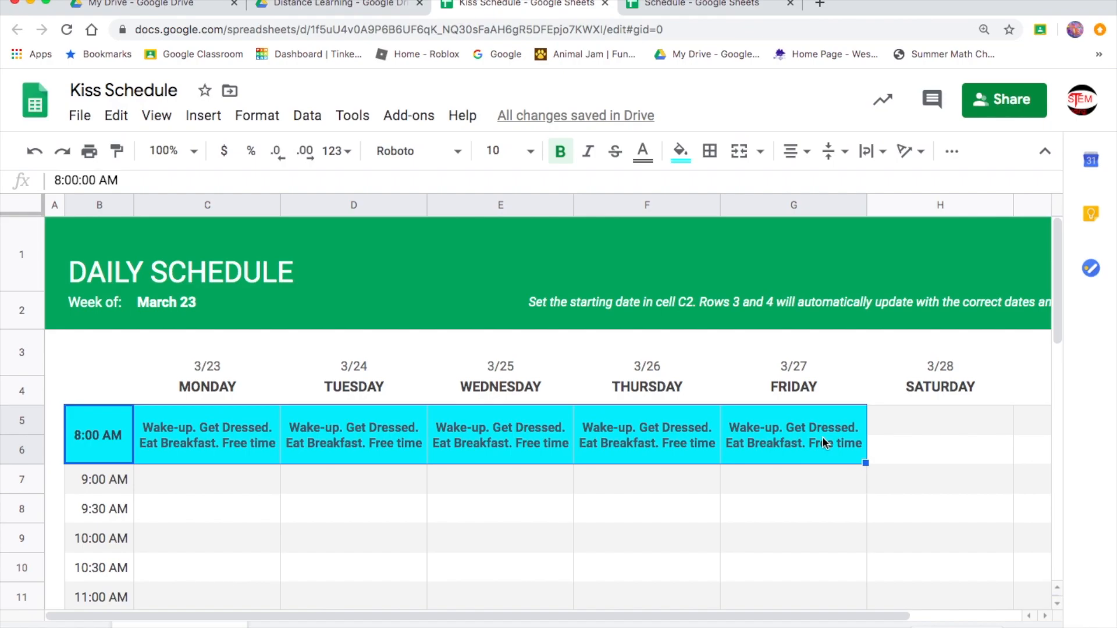
left_click(711, 161)
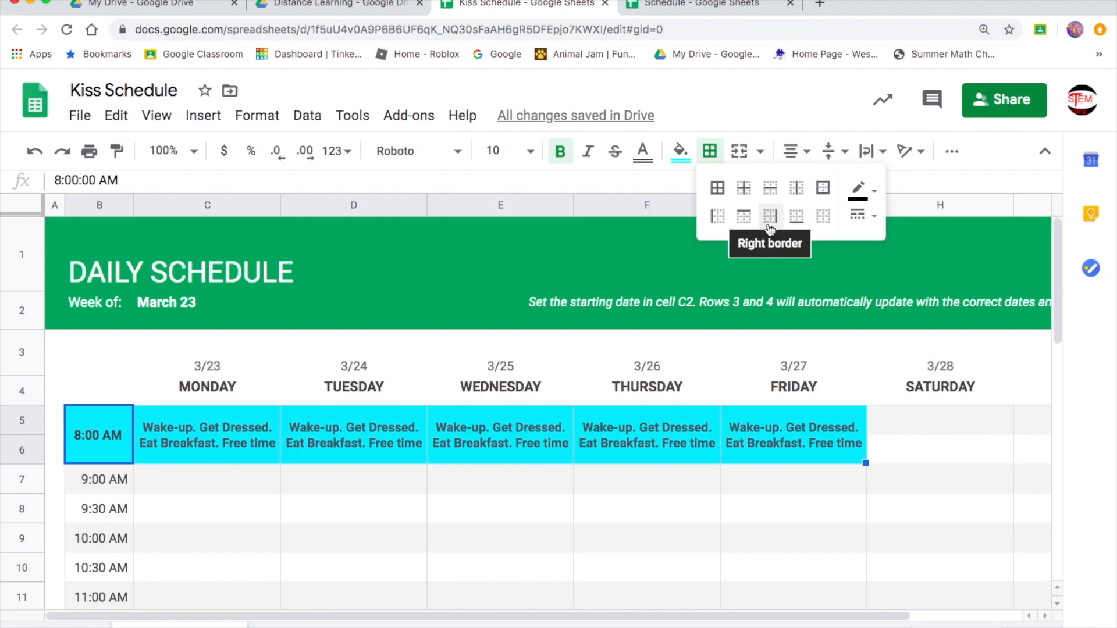
left_click(718, 188)
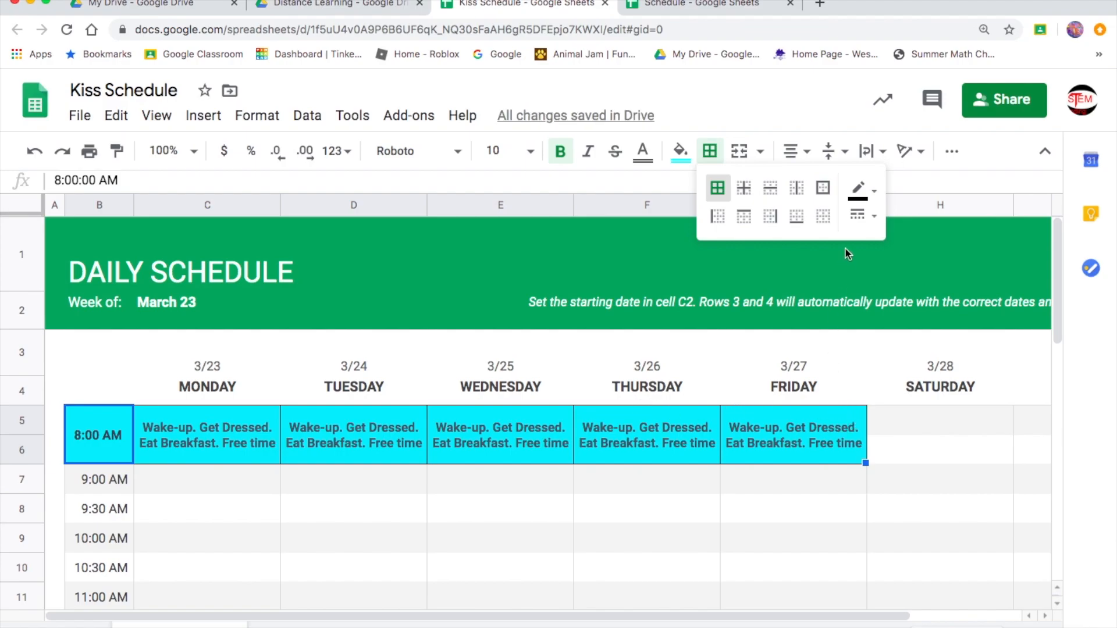
Step: Set the border style of the 8:00 AM block to the thickest solid line, in black
left_click(860, 200)
left_click(859, 200)
left_click(861, 218)
left_click(860, 192)
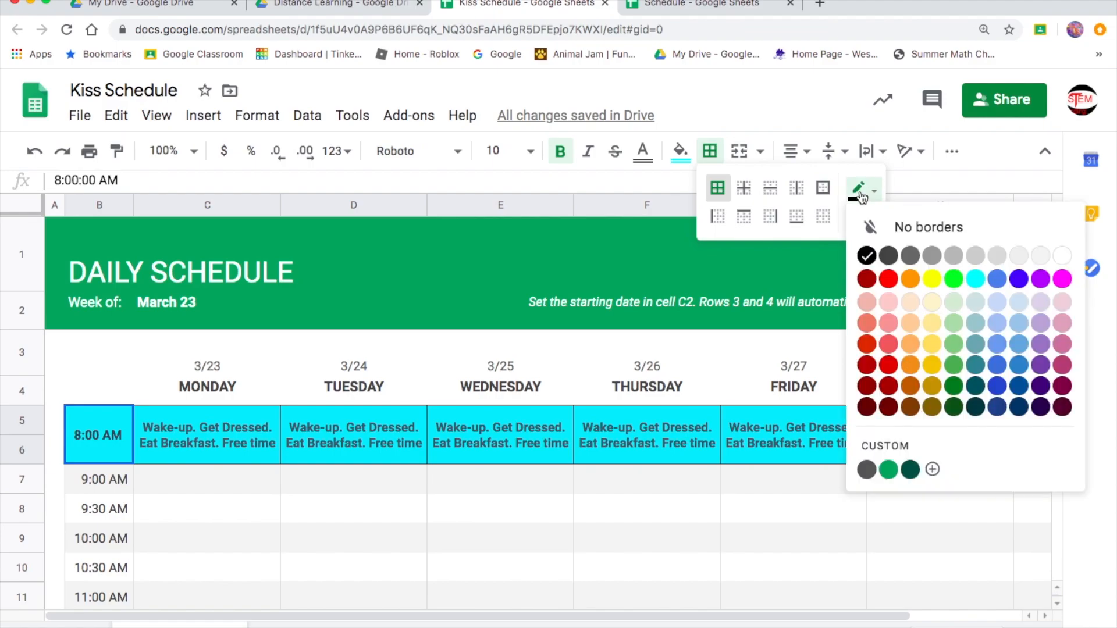
left_click(860, 193)
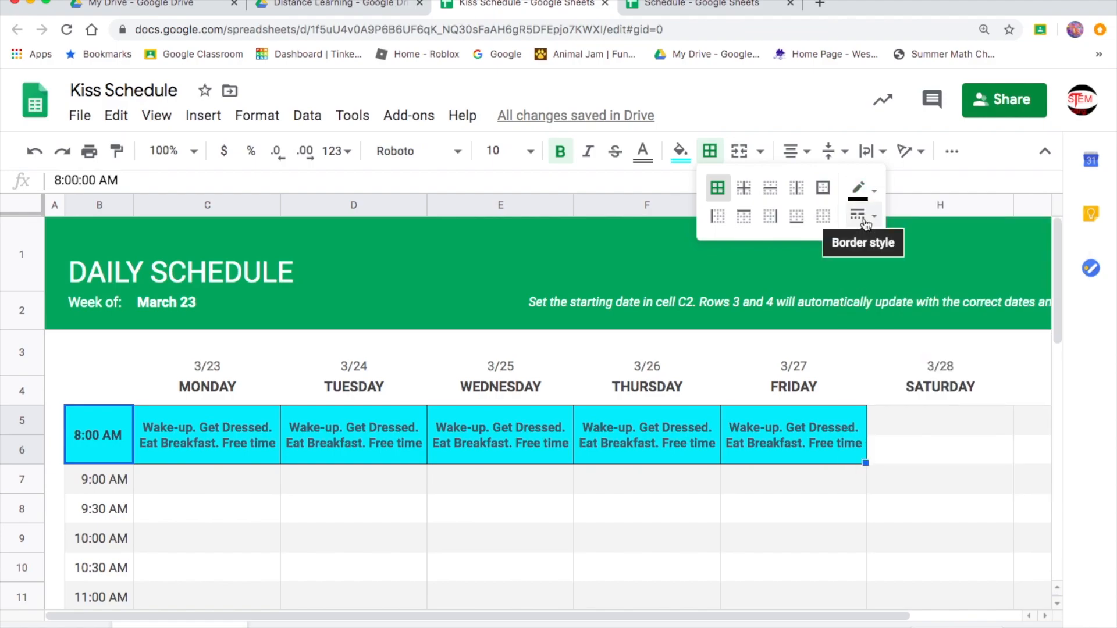
left_click(864, 219)
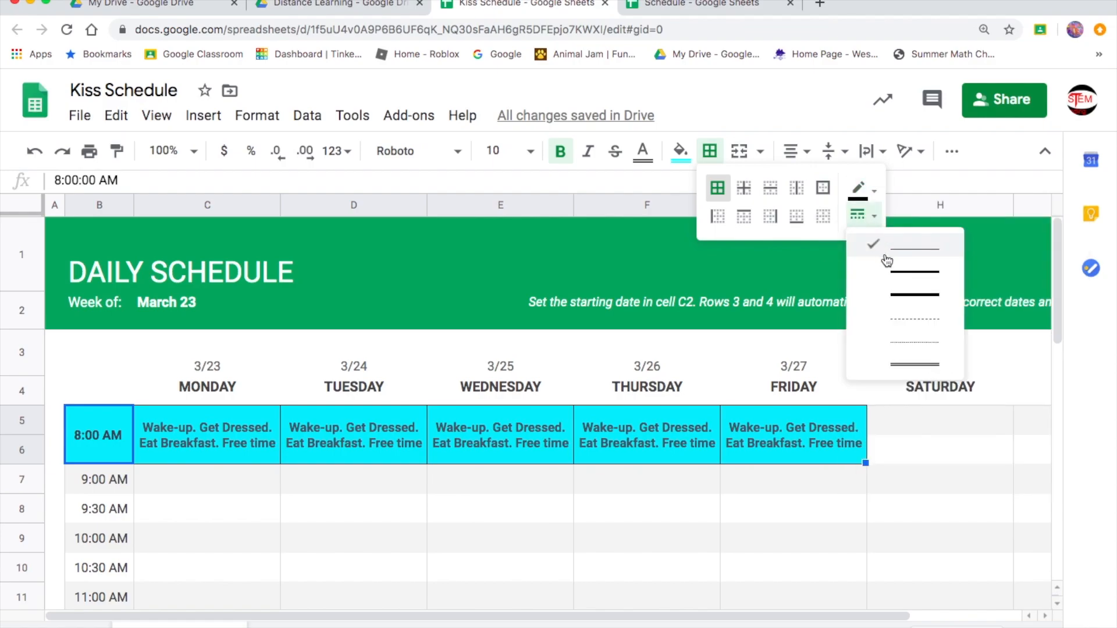
left_click(896, 292)
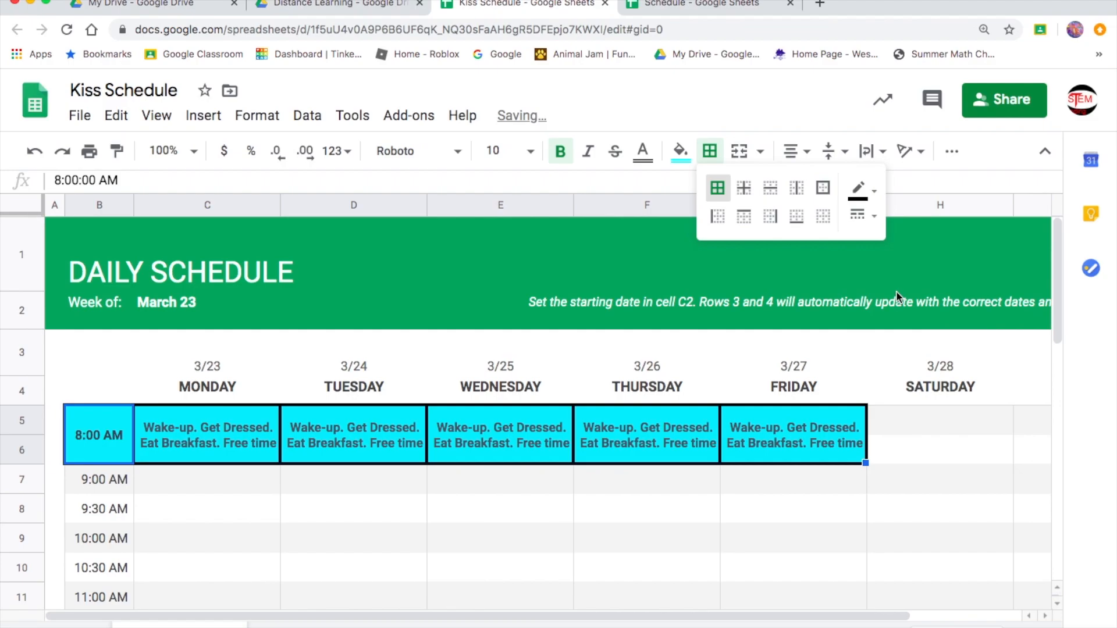
Step: Change the border color of the 8:00 AM block to red, and undo that change
left_click(859, 191)
left_click(888, 279)
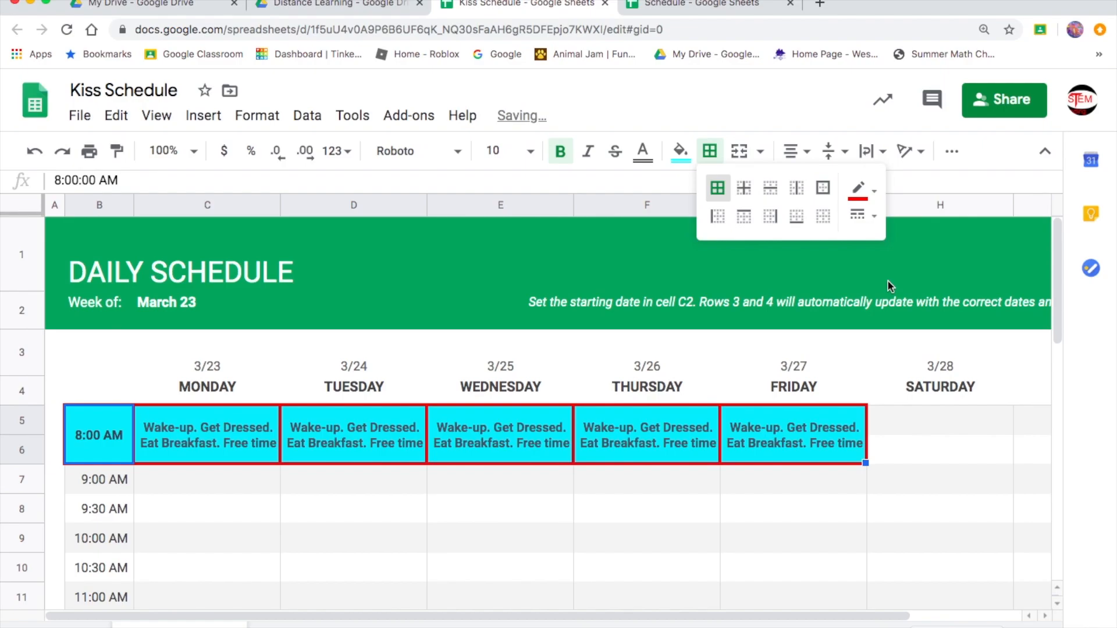
key("super+z")
left_click(723, 481)
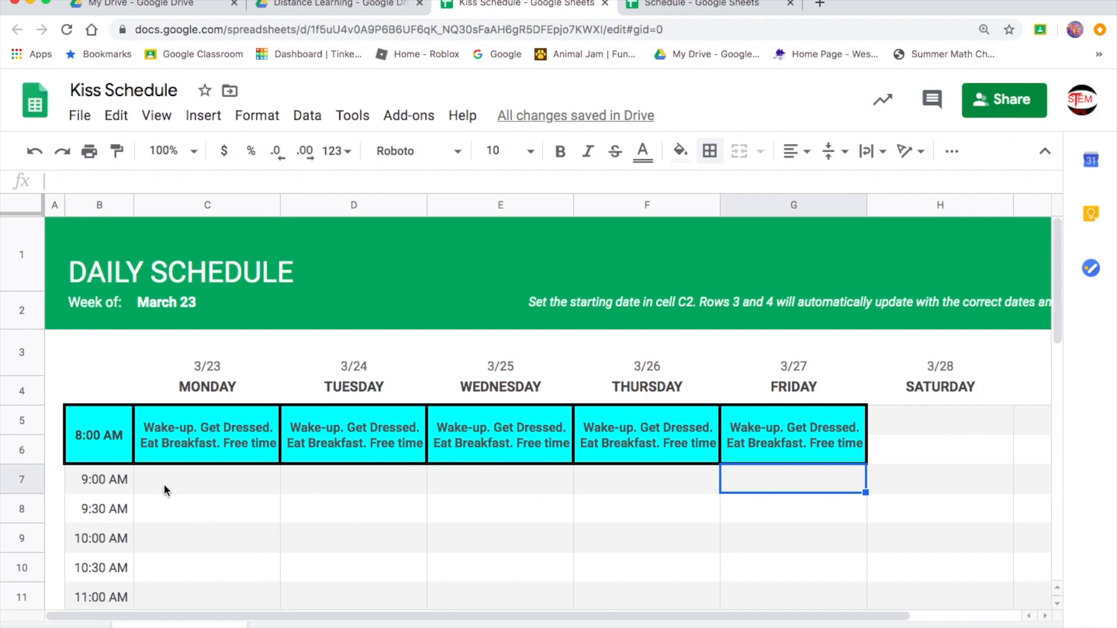
Step: Make the 9:00 AM row taller and enter "Morning Meeting: Pledge of Allegiance, set goals," in its Monday cell
left_click(102, 480)
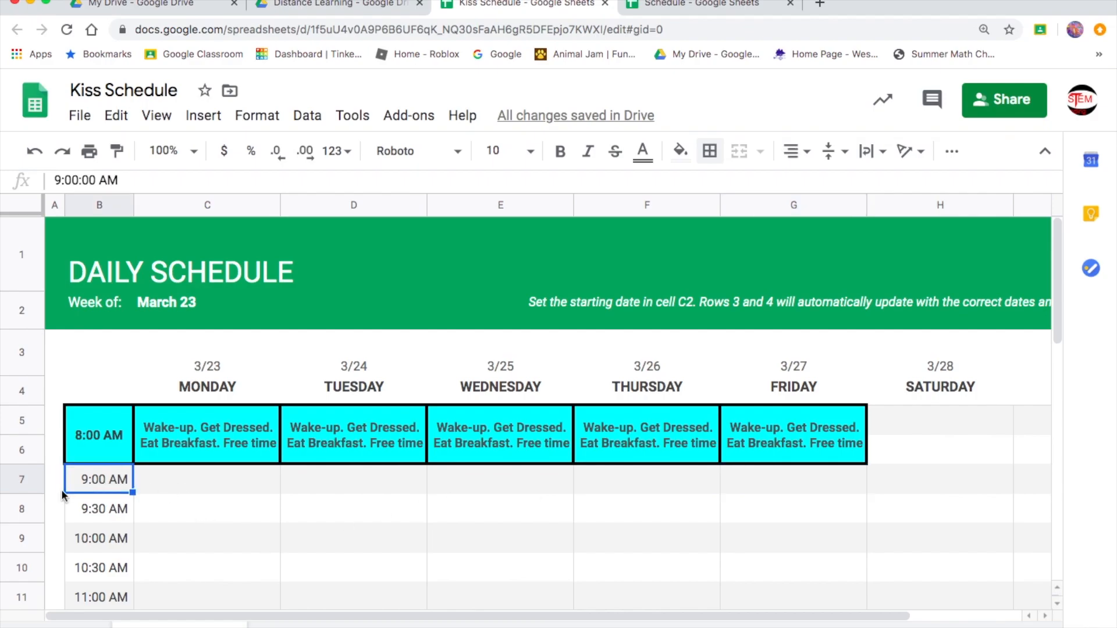
left_click_drag(29, 493, 29, 509)
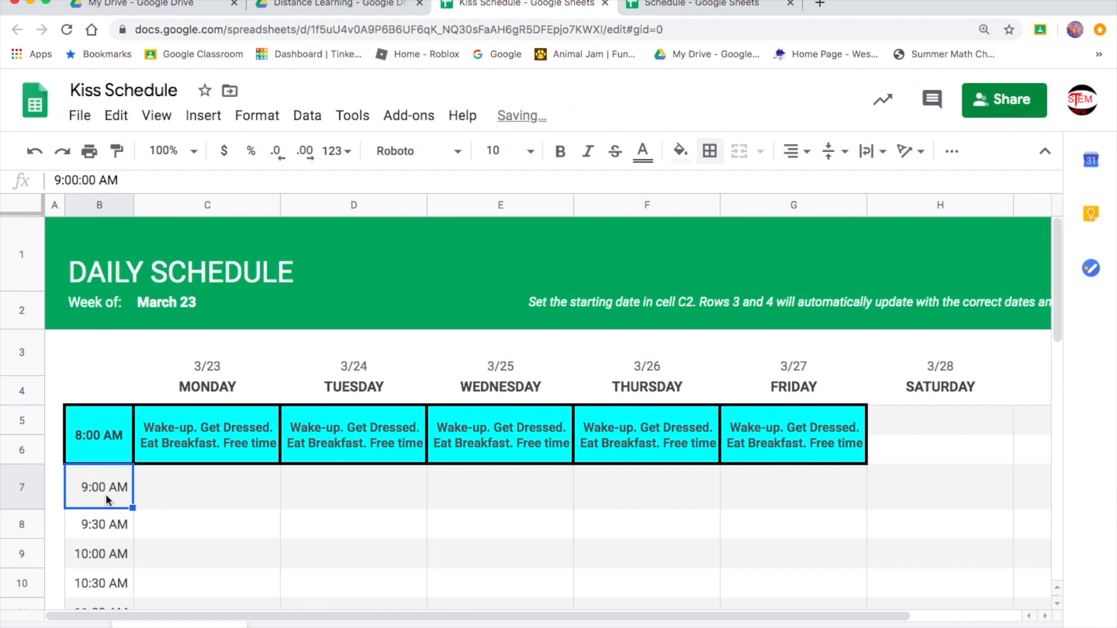
left_click(161, 484)
double_click(162, 484)
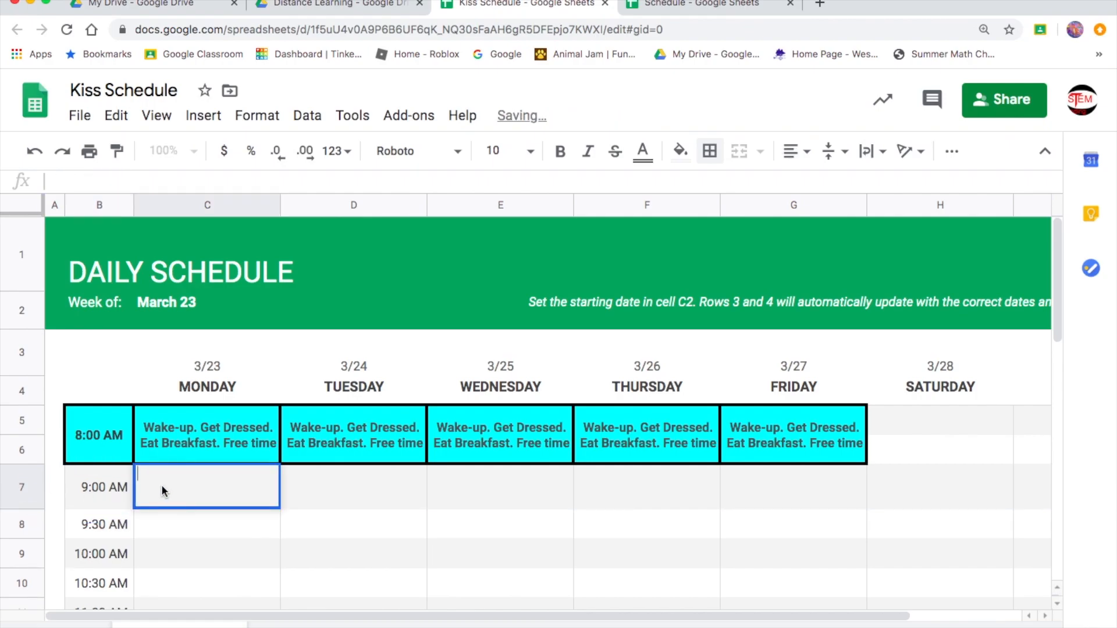
type("Morning Meetin")
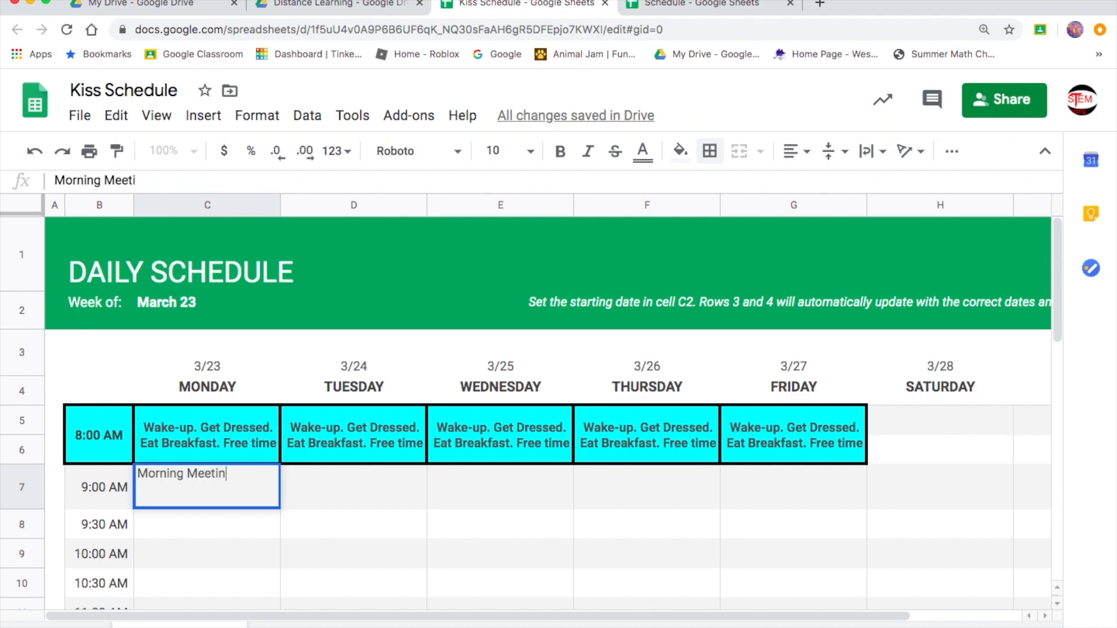
type("g: Pledge of Allegiance")
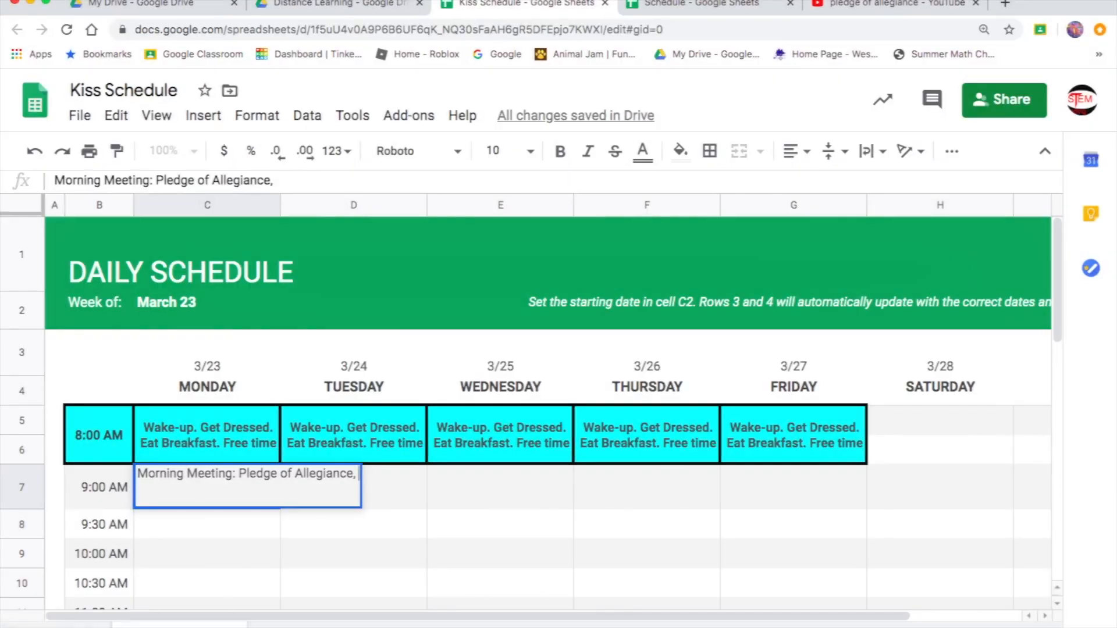
type("set")
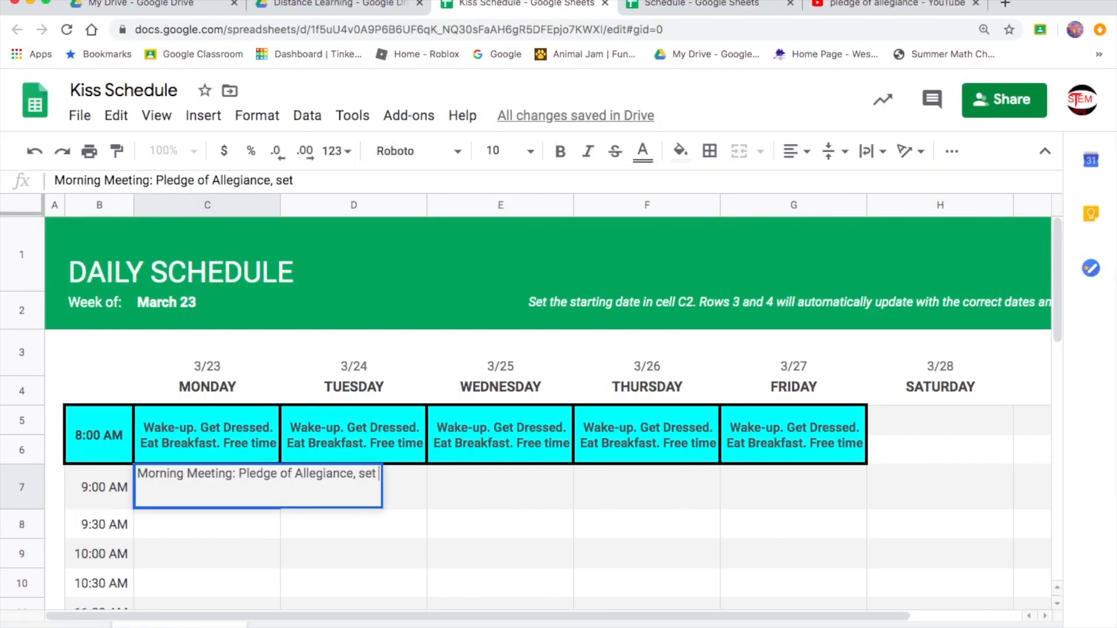
type(" goals,")
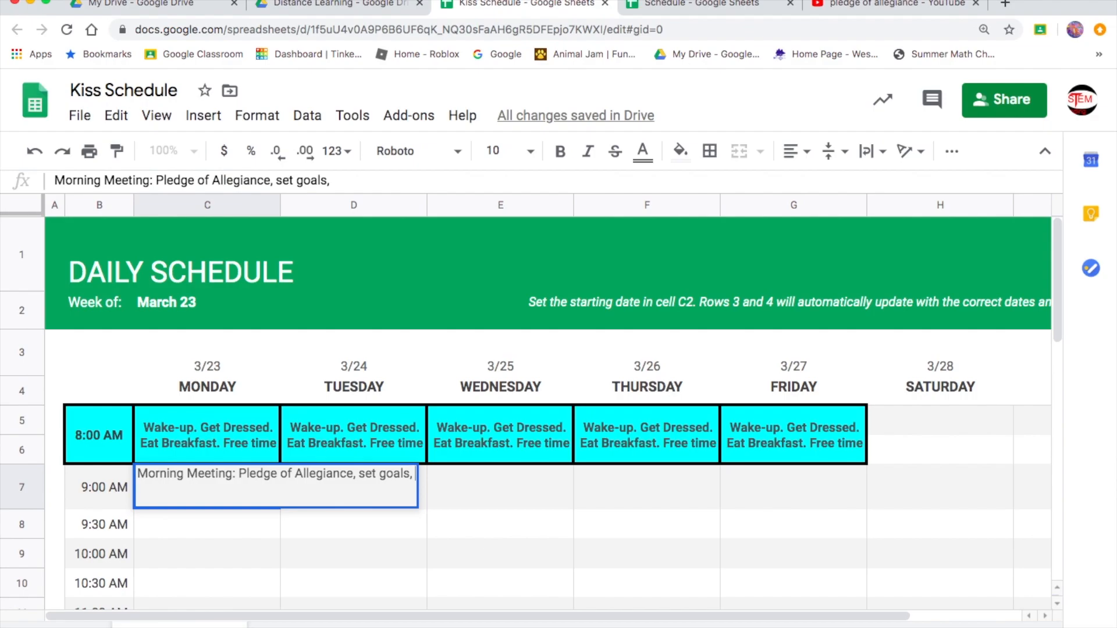
key("Return")
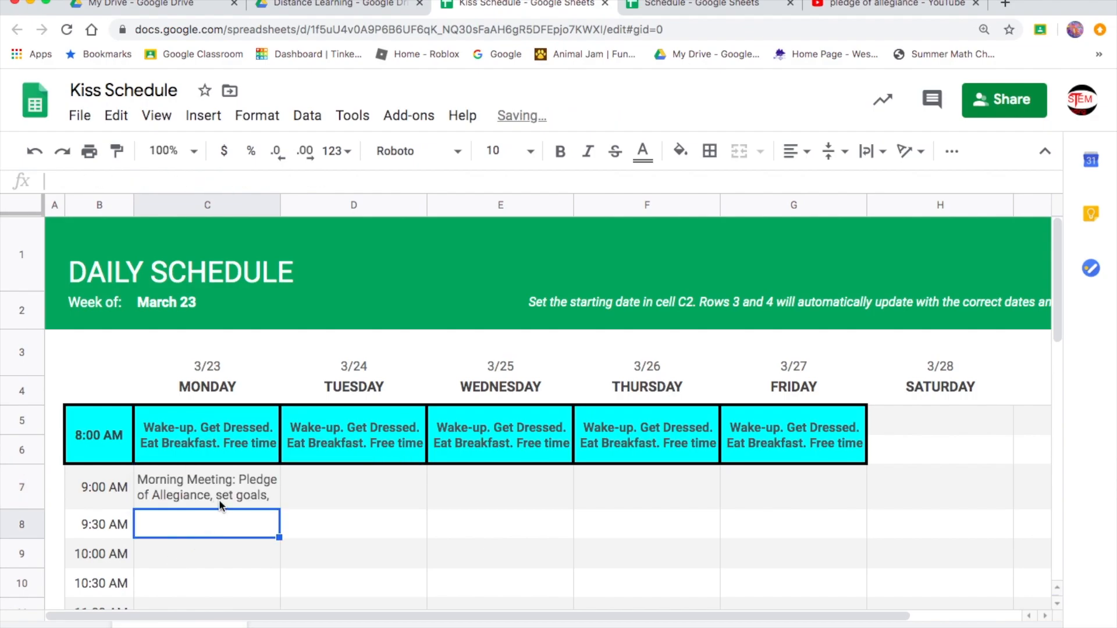
Step: Append "etc." to Monday's 9:00 AM entry and increase the row height to fit the three lines of text
double_click(266, 491)
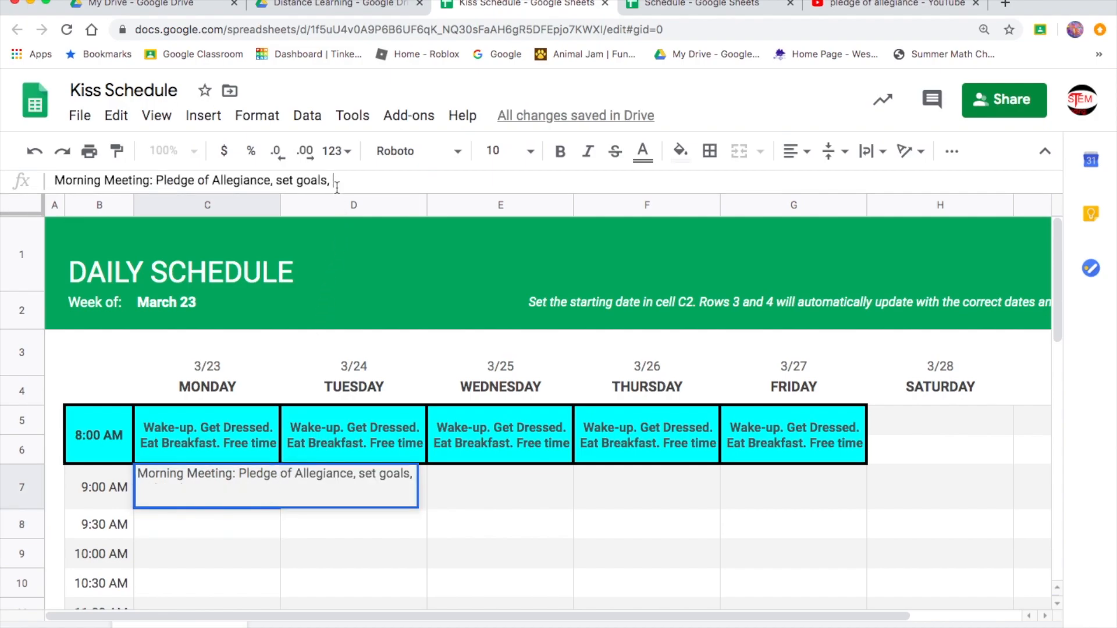
type("etc.")
key("Return")
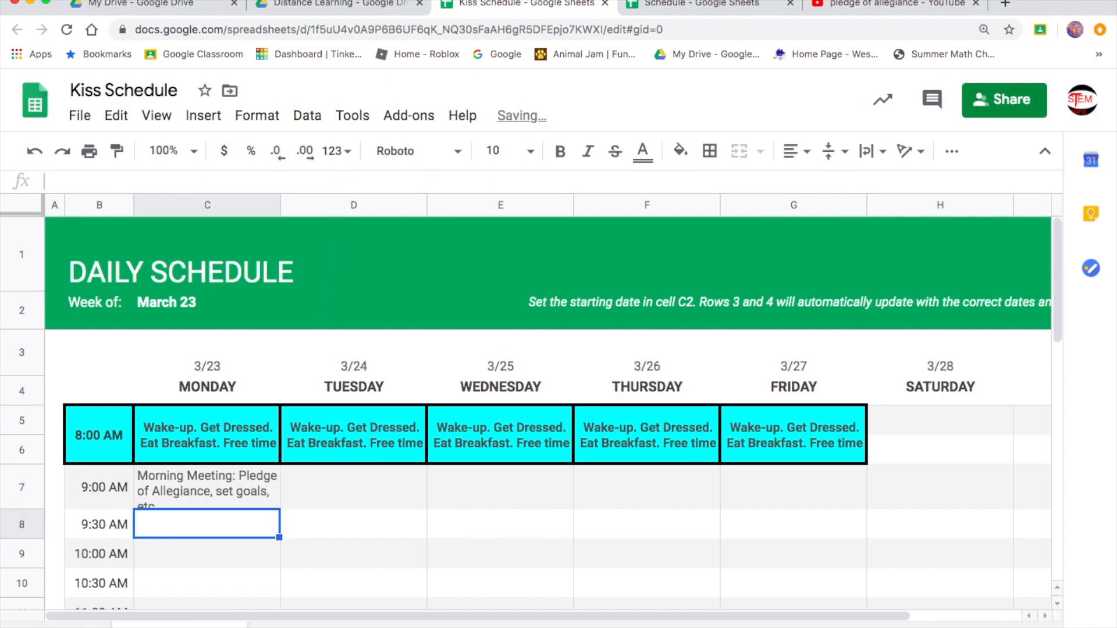
left_click_drag(33, 510, 33, 522)
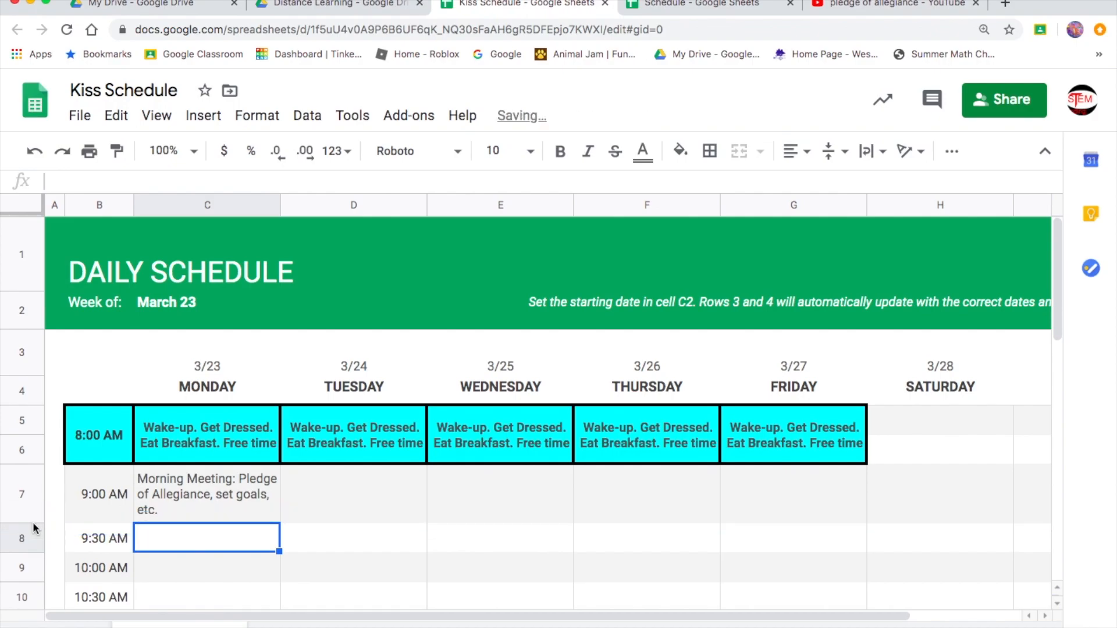
left_click(170, 501)
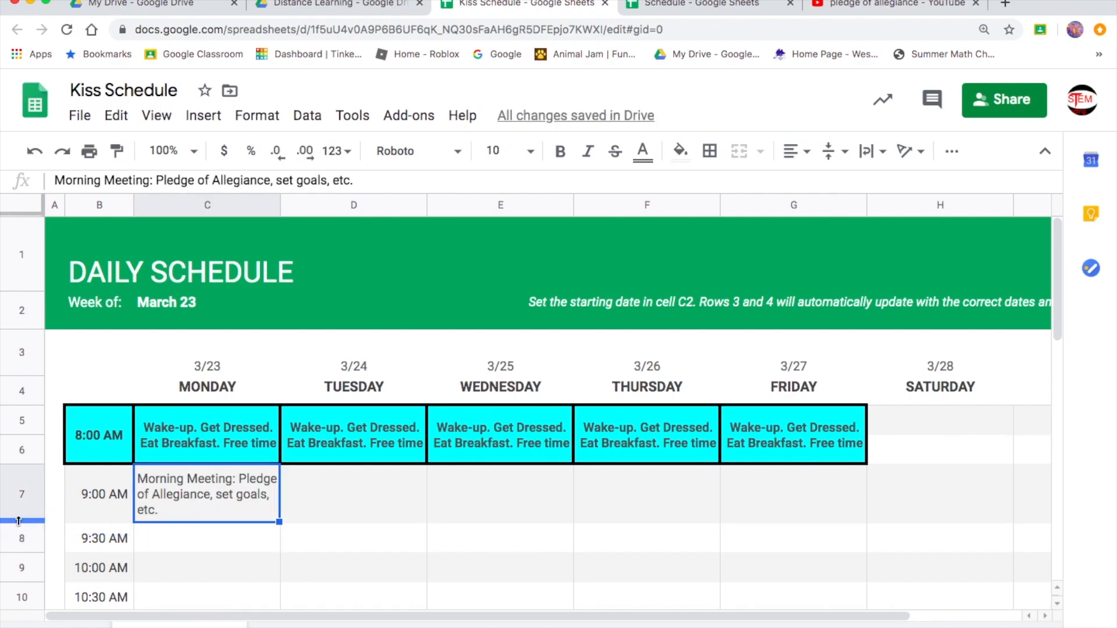
mouse_move(19, 522)
left_mouse_down()
mouse_move(19, 565)
mouse_move(20, 480)
mouse_move(19, 568)
mouse_move(18, 522)
left_mouse_up()
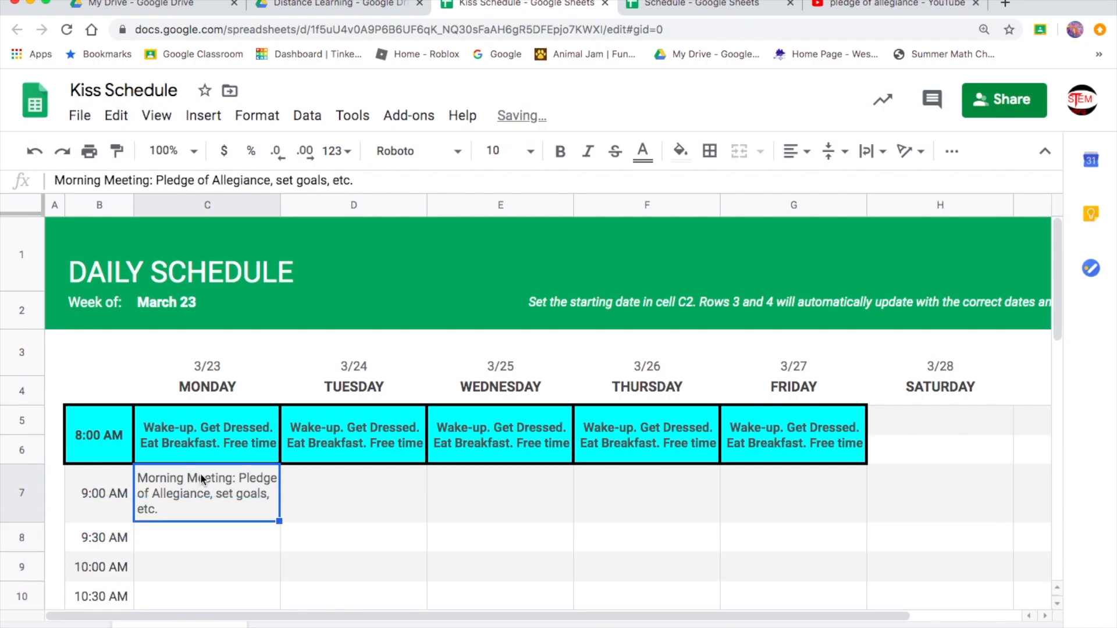
Step: Center Monday's 9:00 AM text horizontally and copy the cell to Tuesday through Friday
left_click(809, 151)
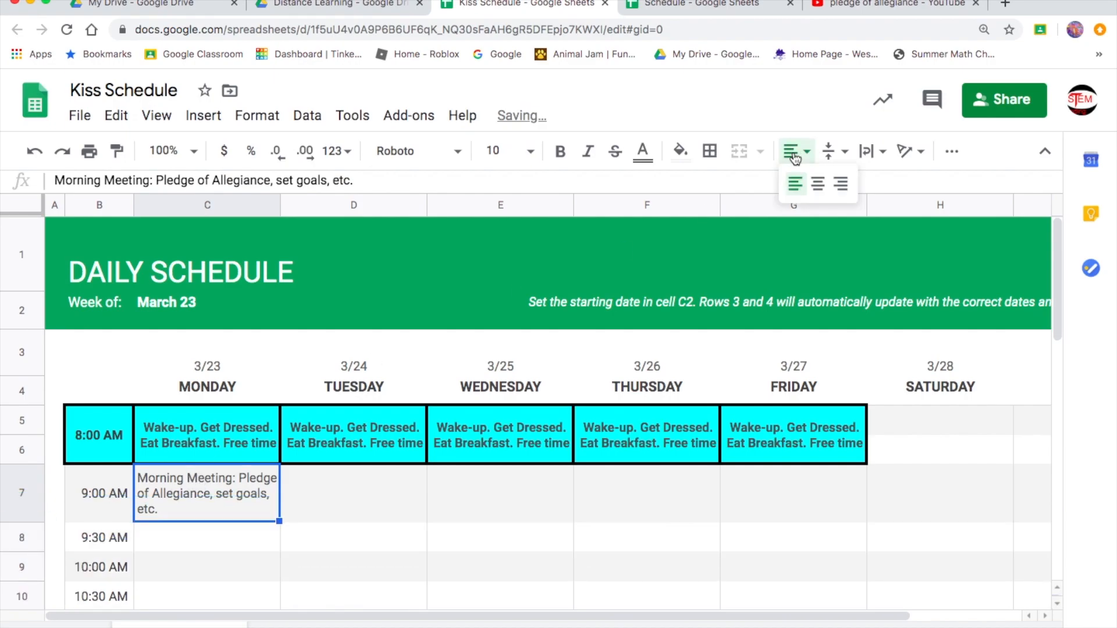
left_click(817, 182)
right_click(256, 489)
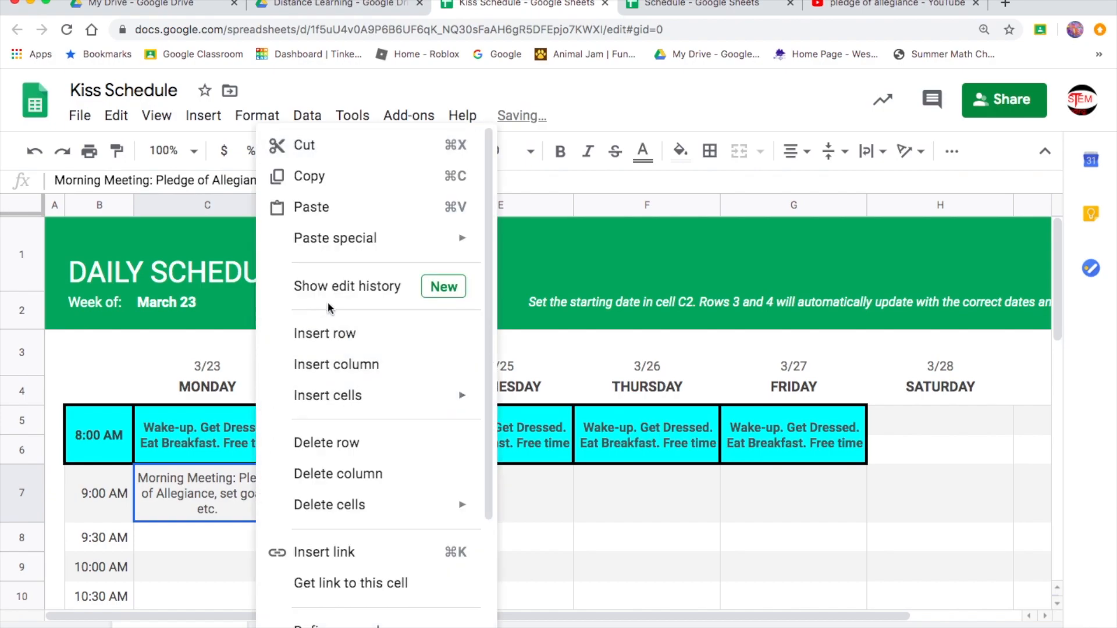
left_click(325, 178)
left_click(345, 492)
right_click(344, 492)
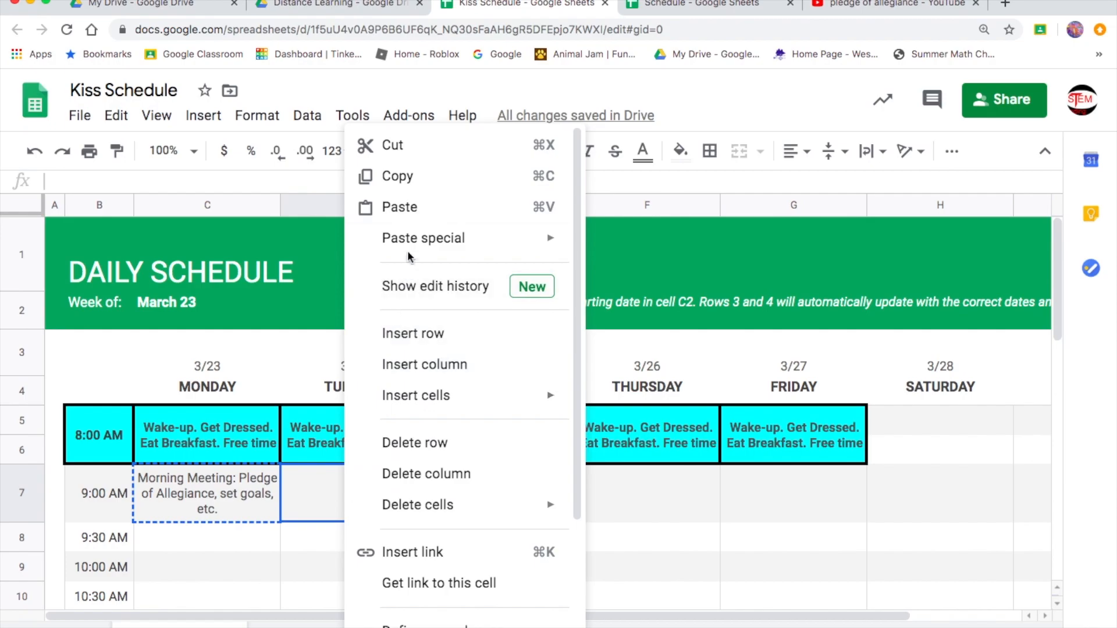
left_click(404, 205)
left_click_drag(527, 492, 750, 490)
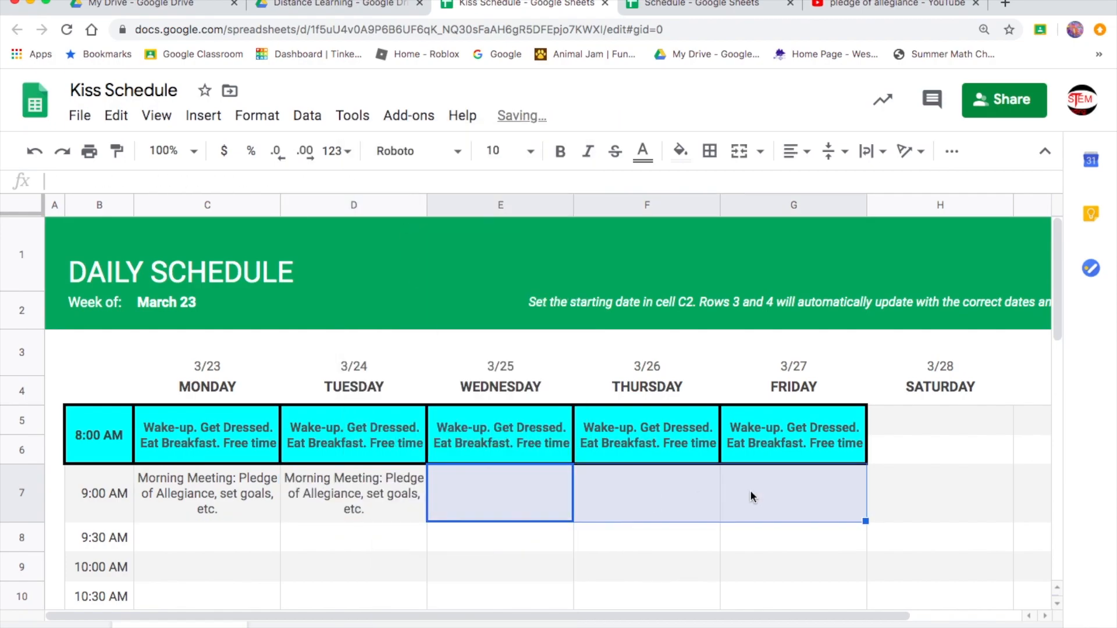
right_click(749, 490)
left_click(803, 208)
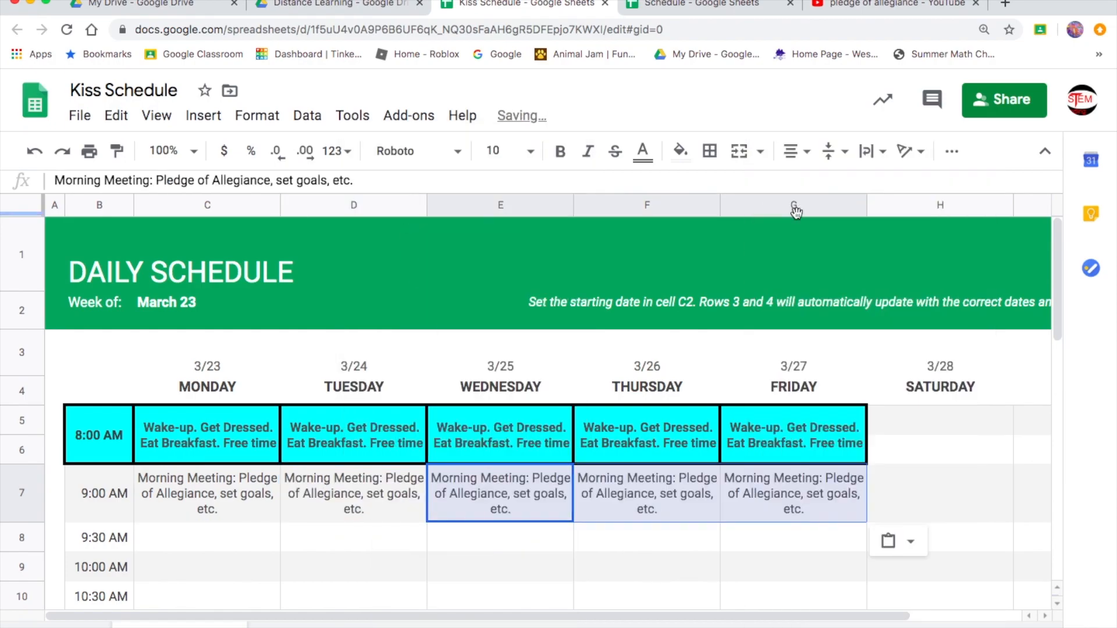
Step: Give the 9:00 AM row a red fill and white text, from its time label through Friday
left_click(294, 469)
left_click(131, 512)
left_click_drag(280, 510, 751, 499)
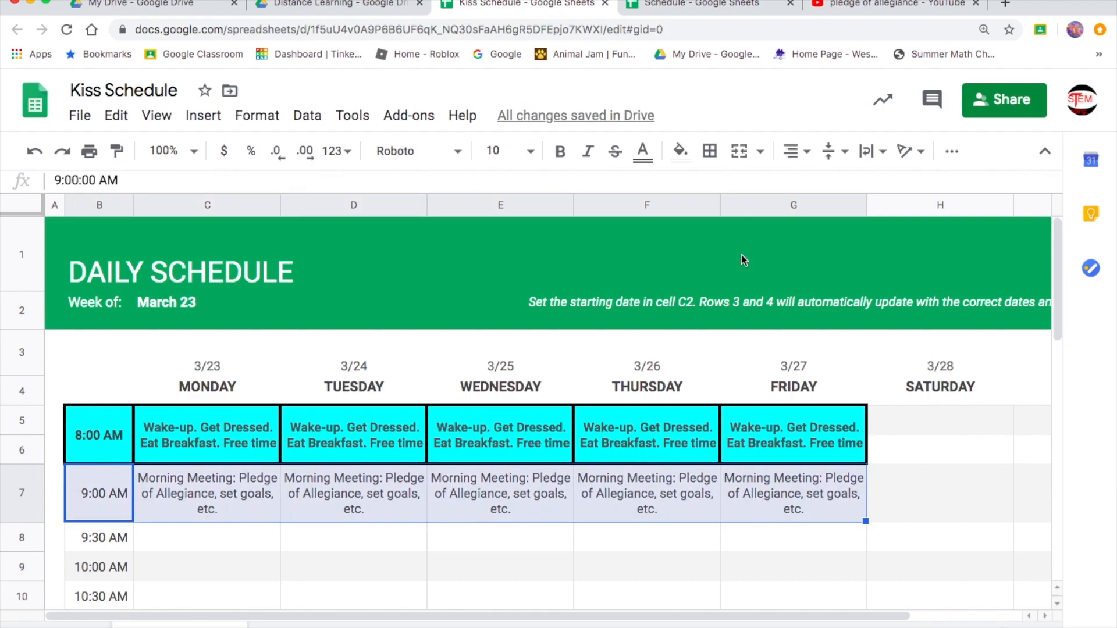
left_click(680, 151)
left_click(710, 241)
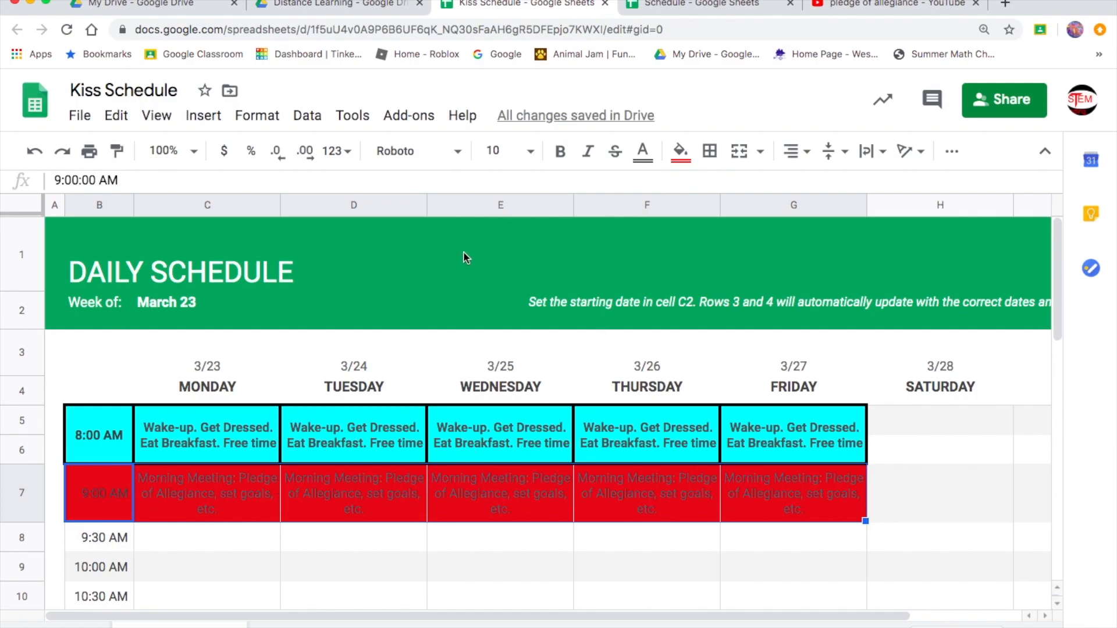
left_click(643, 152)
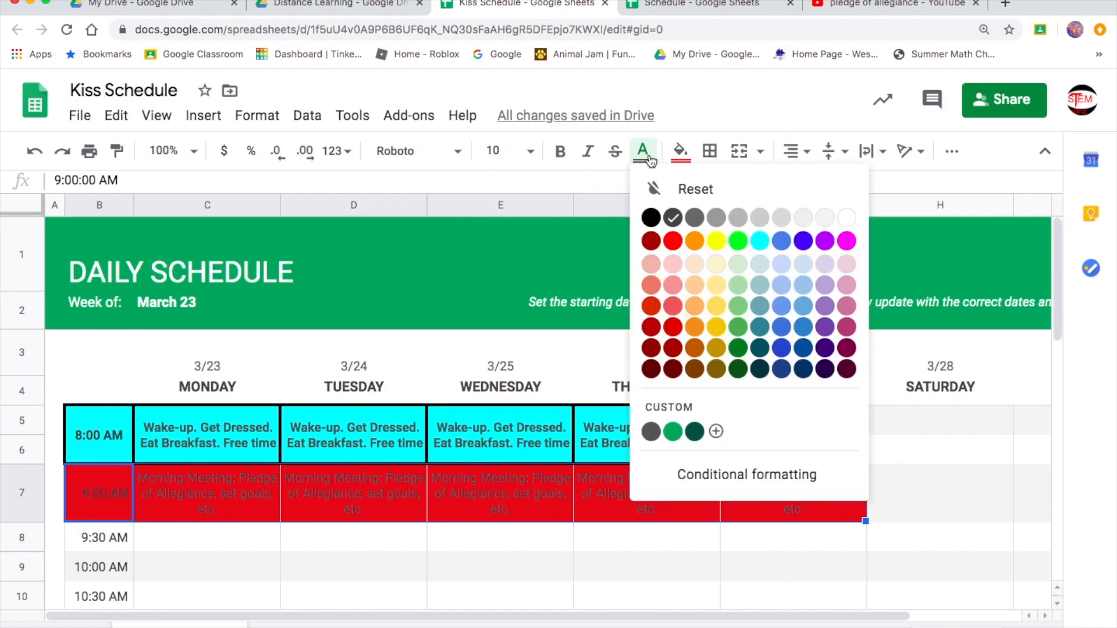
left_click(847, 218)
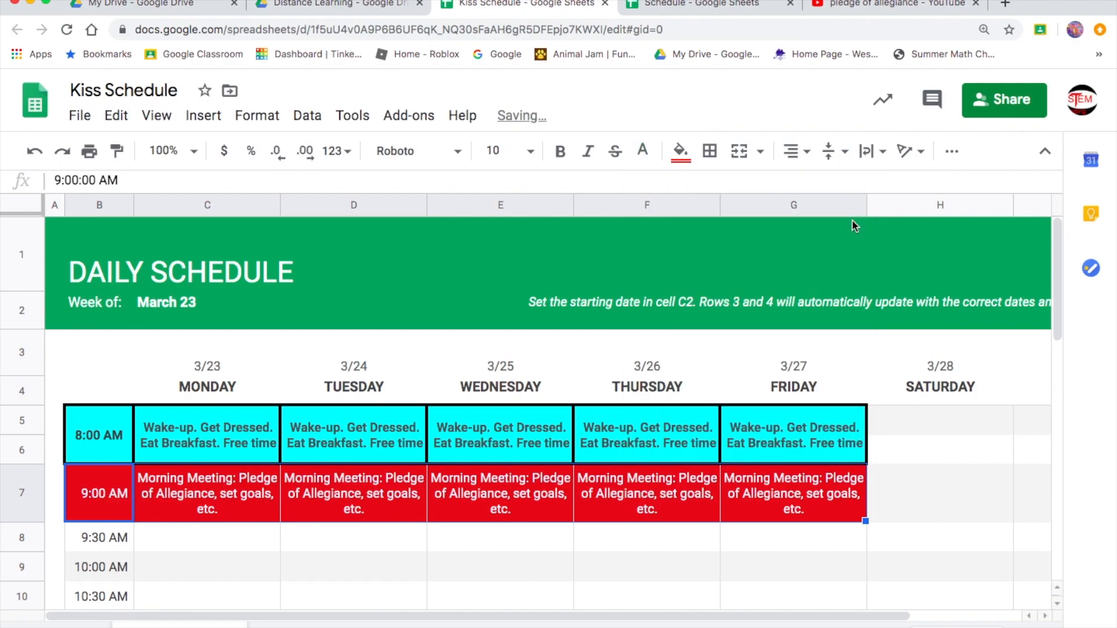
Step: Apply all borders in black to the 9:00 AM row, from its time label through Friday
left_click(317, 556)
left_click_drag(107, 517, 826, 499)
left_click(712, 154)
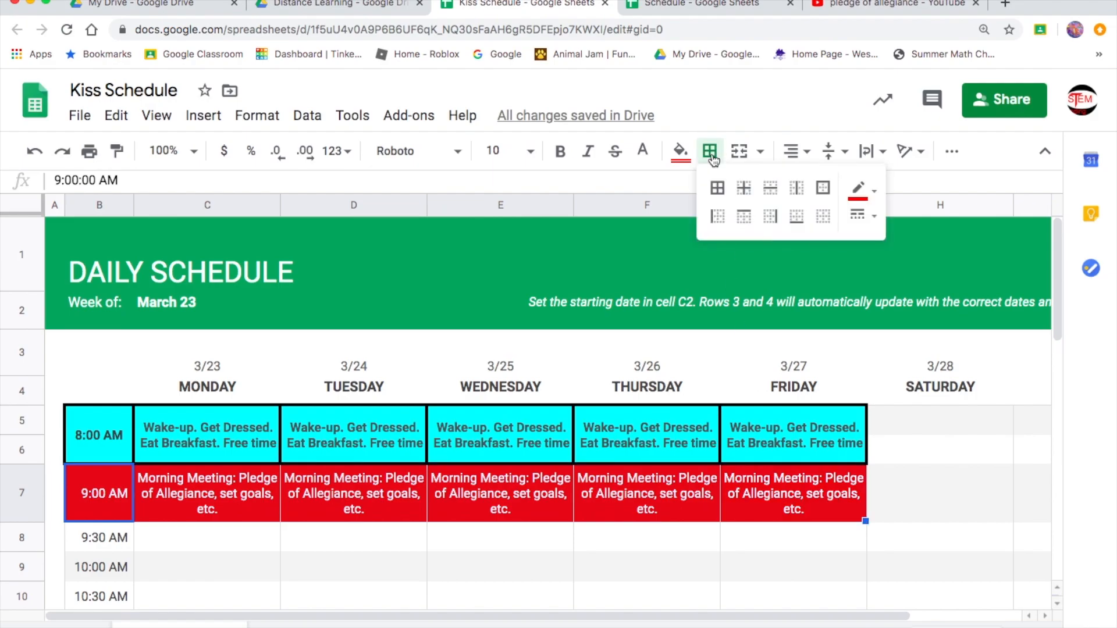
left_click(720, 187)
left_click(860, 189)
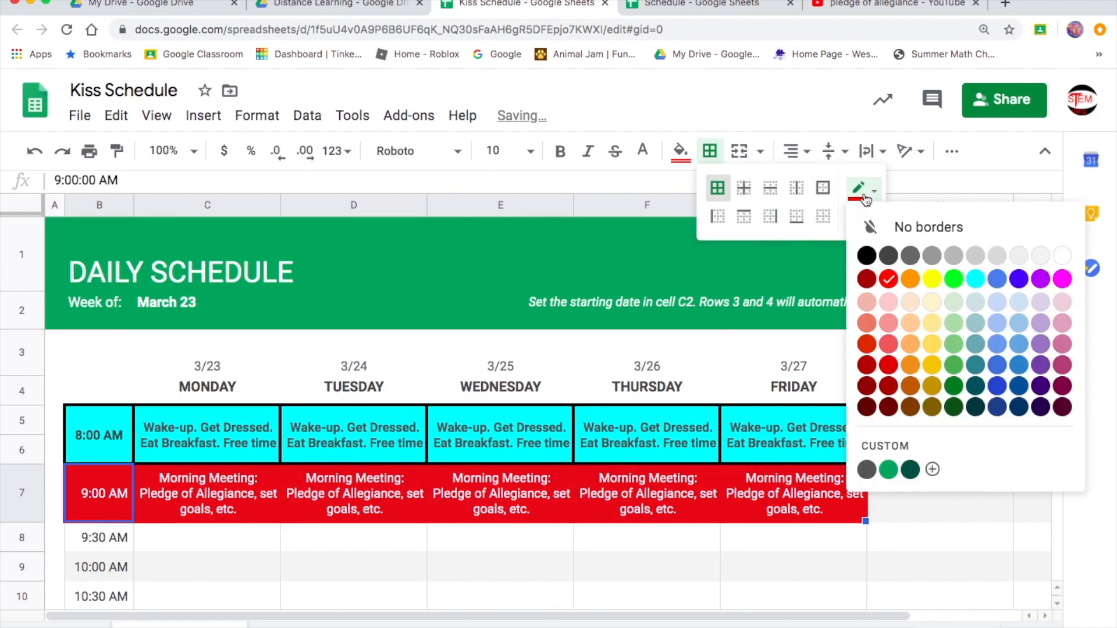
left_click(872, 257)
left_click(629, 455)
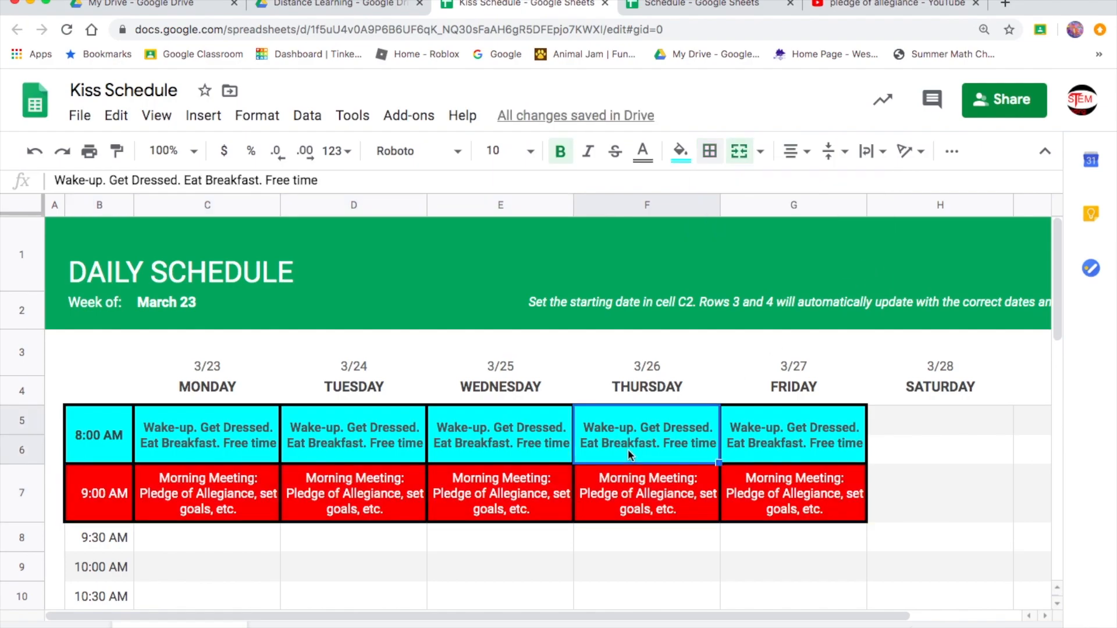
Step: Make the 9:30 AM row taller and apply all borders to its separate cells, from the time label through Friday
scroll(628, 455, "down", 1)
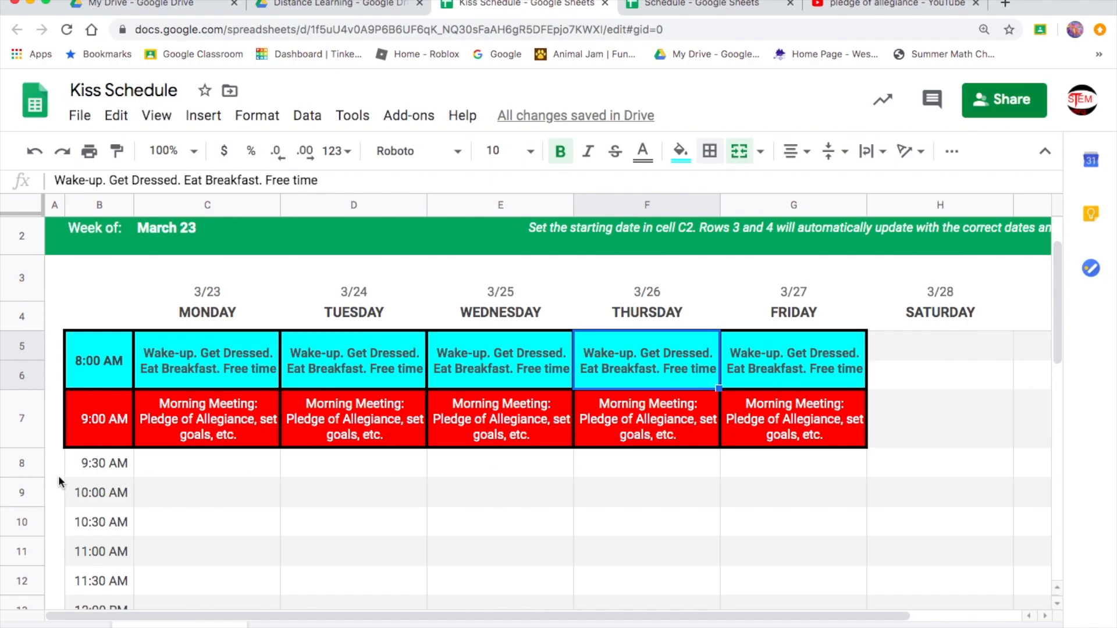
left_click_drag(29, 477, 27, 501)
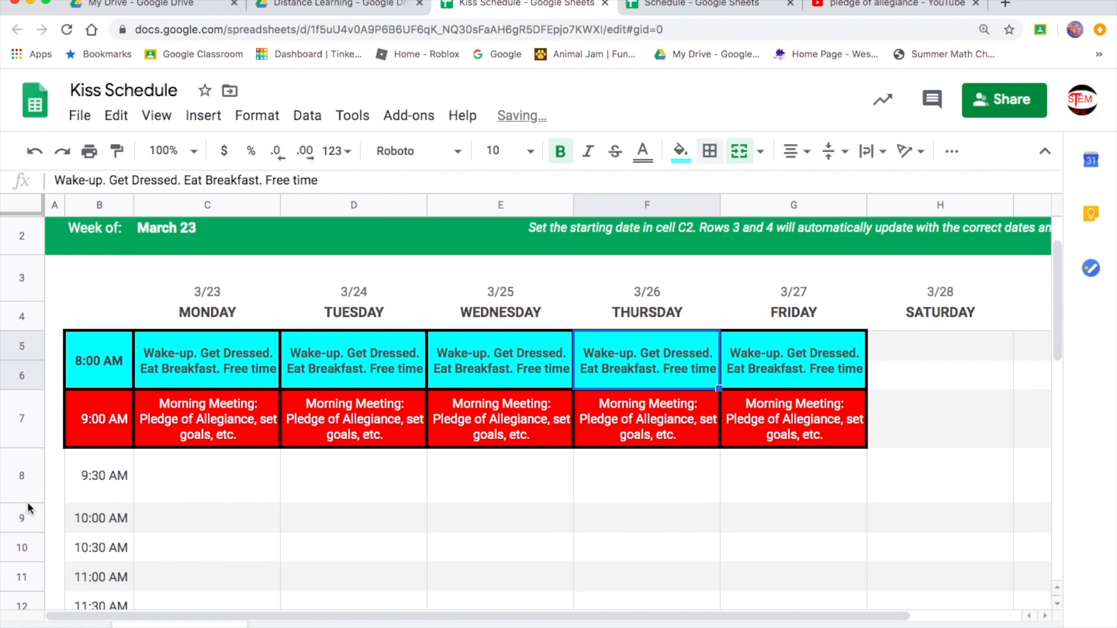
left_click_drag(117, 486, 734, 473)
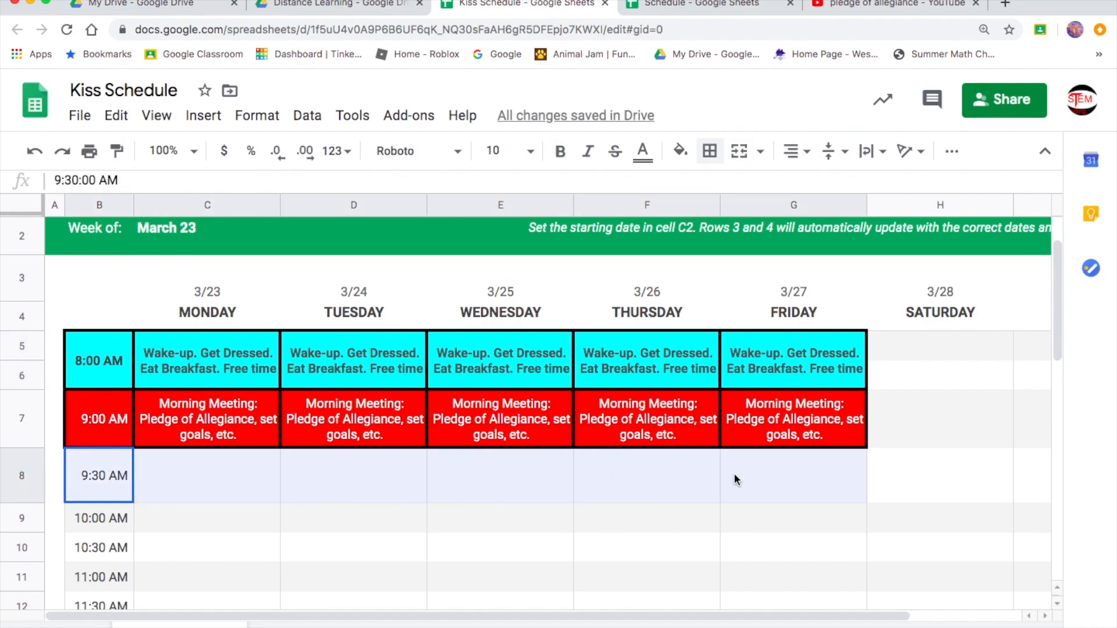
left_click(740, 152)
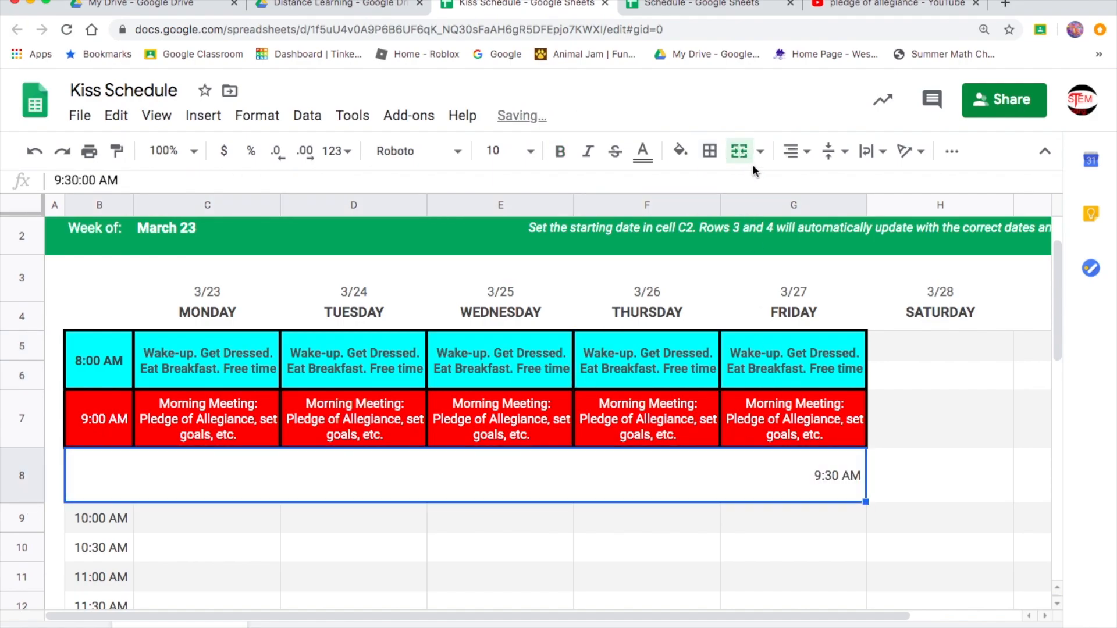
left_click(741, 163)
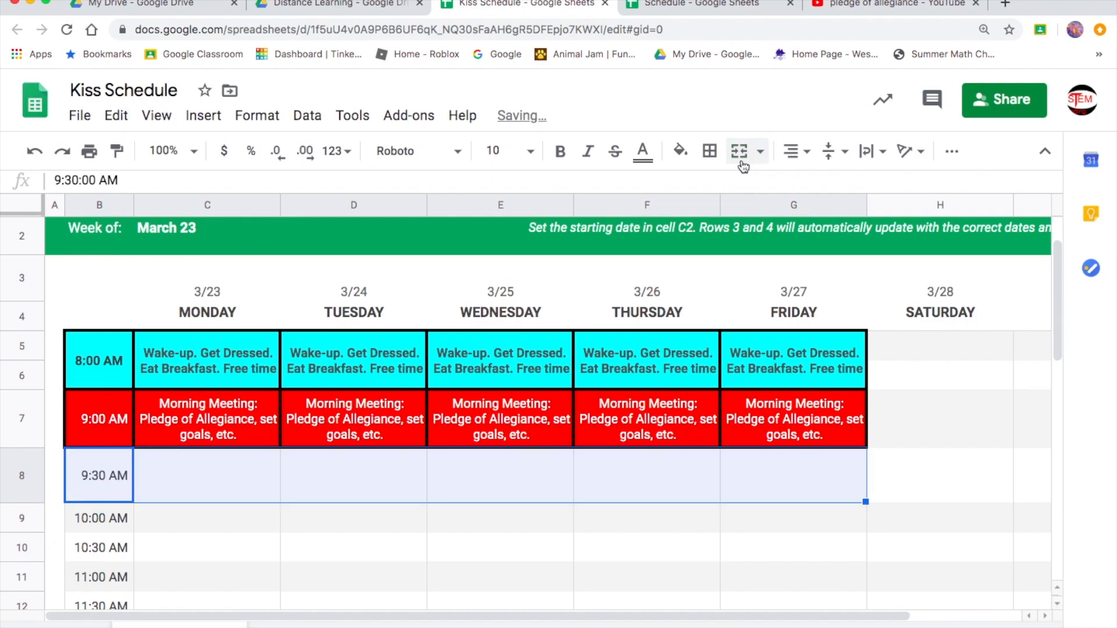
left_click(709, 153)
left_click(718, 188)
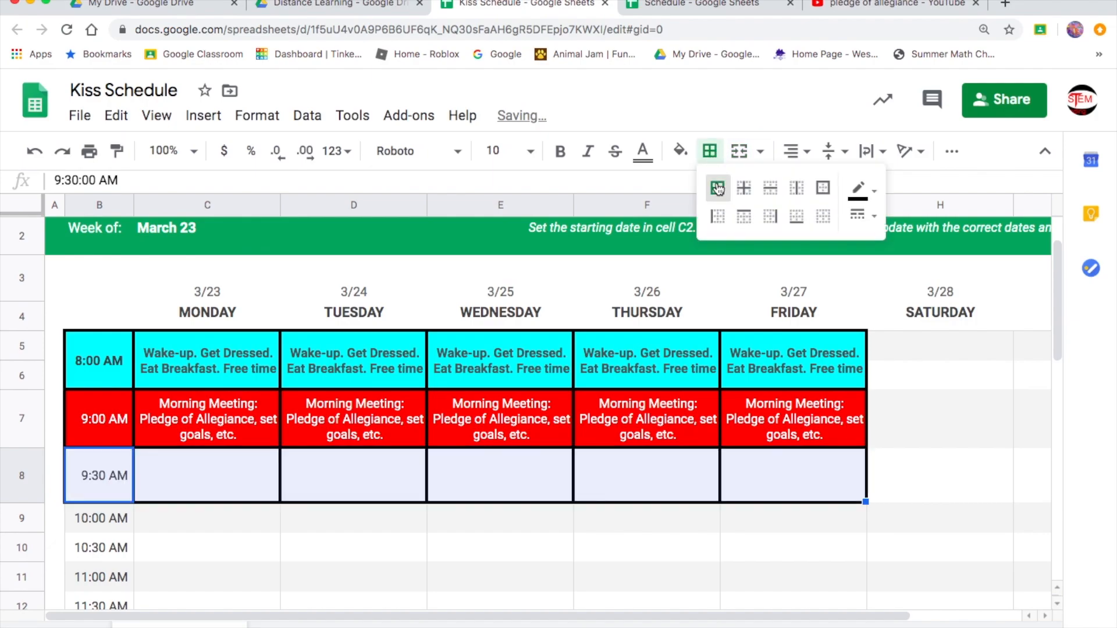
left_click(405, 525)
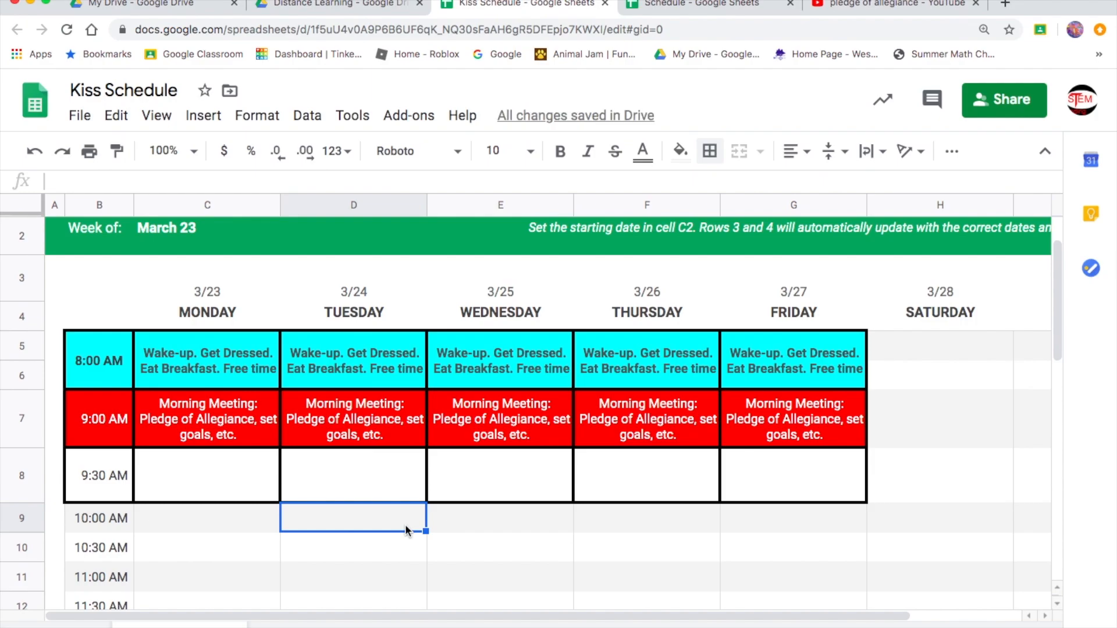
Step: Enter "Reading Block: Read for 30 minutes and write a summary" in Monday's 9:30 AM cell
left_click(205, 480)
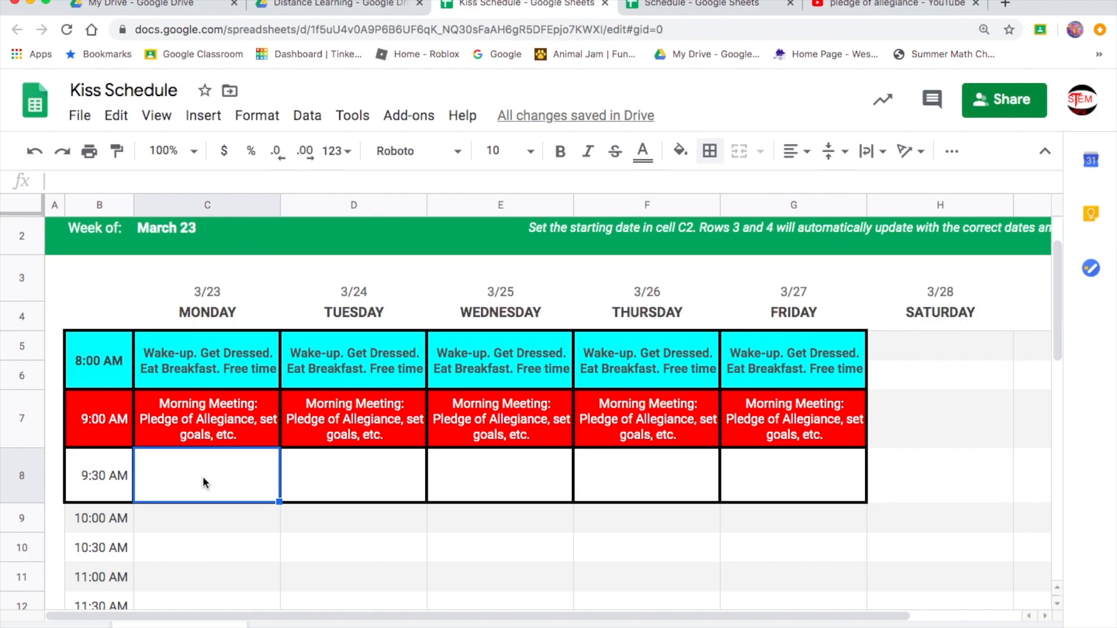
double_click(202, 476)
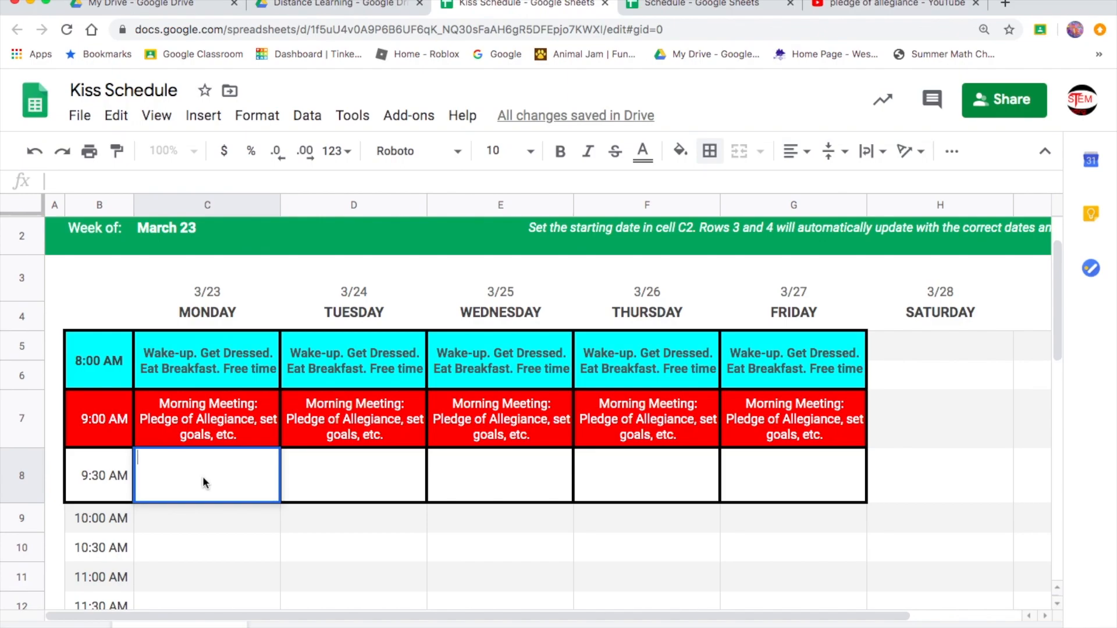
type("Reading")
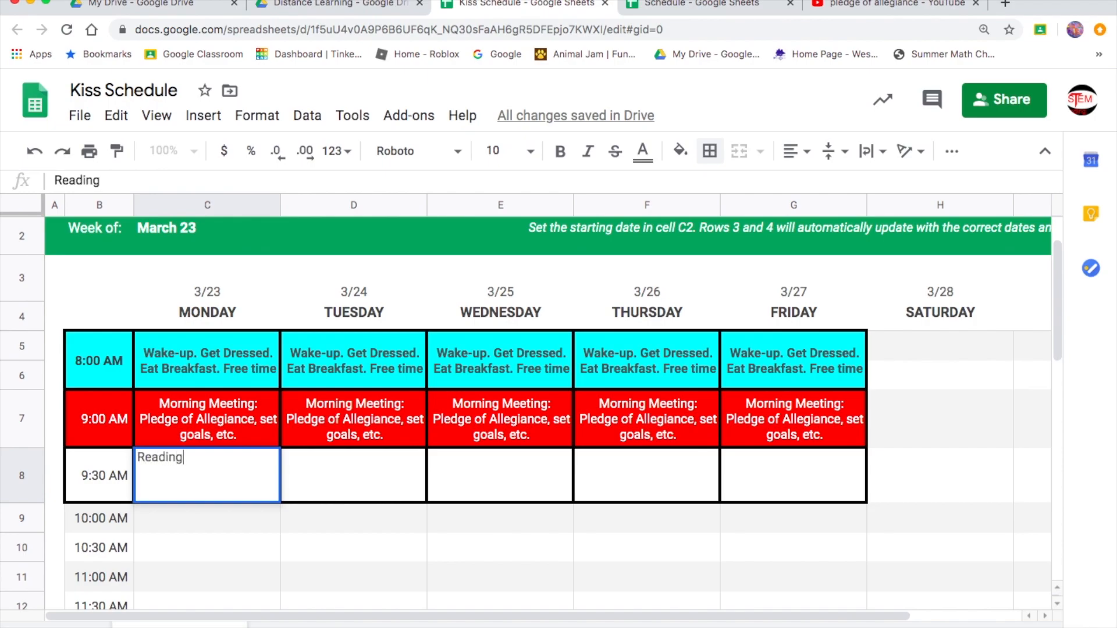
type(" Block:")
type("Read for 3")
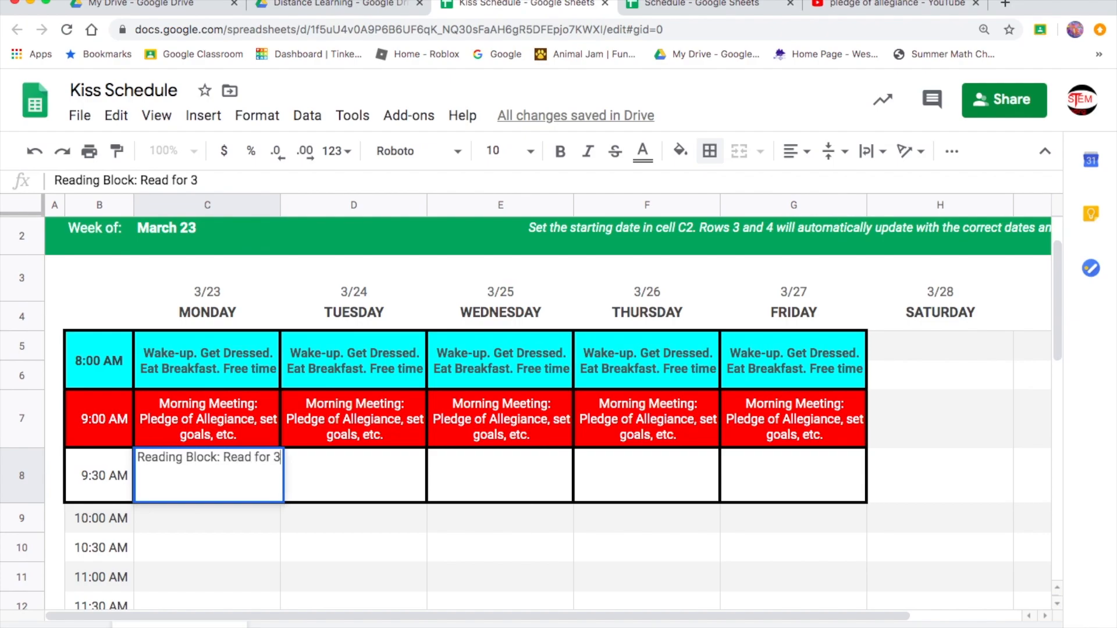
type("0 mi")
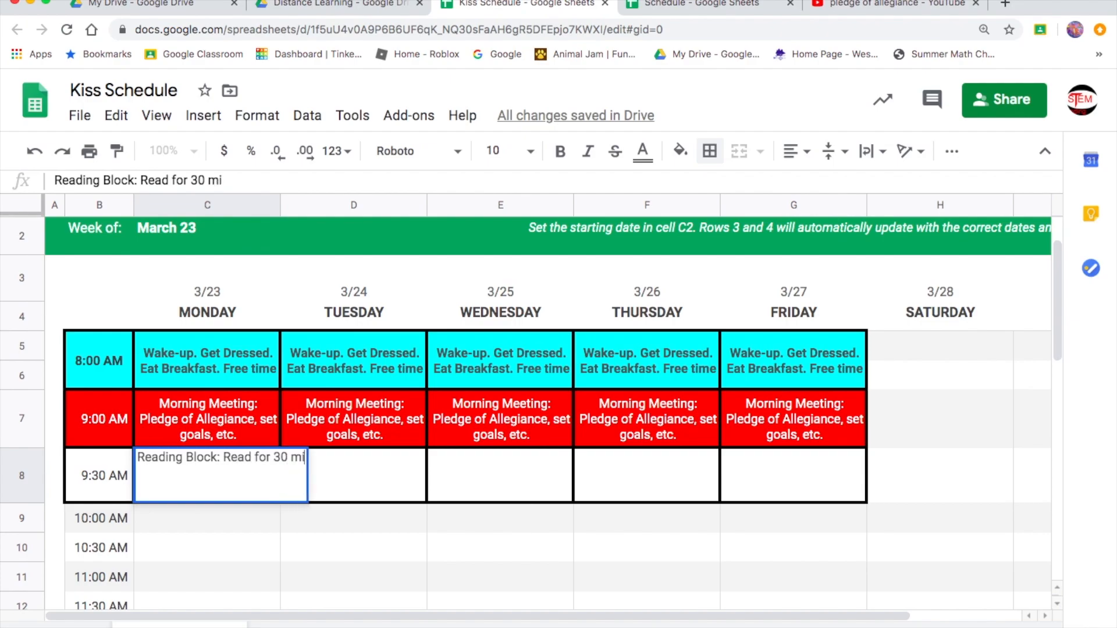
type("nutes and write ")
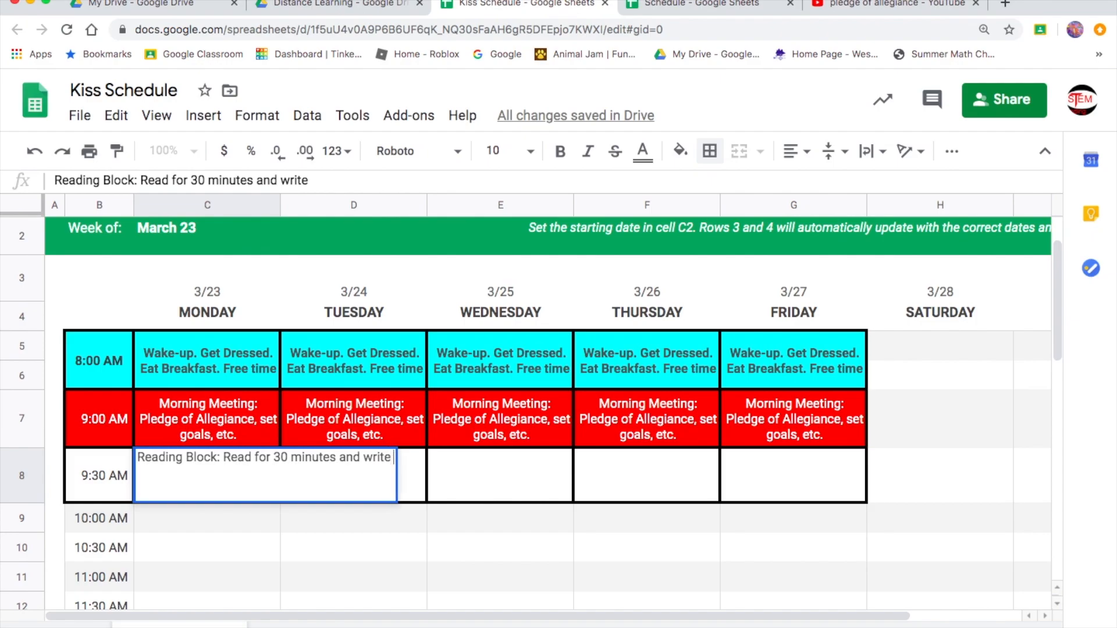
type("a summary")
key("Return")
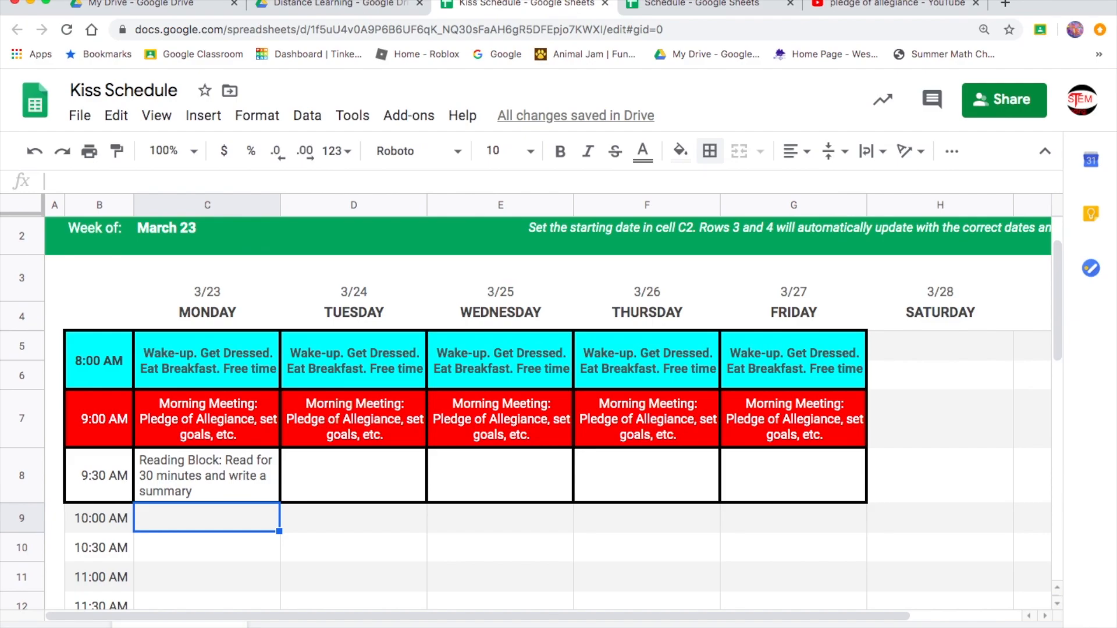
Step: Format Monday's reading block with horizontally centered bold text and a yellow fill
left_click(191, 468)
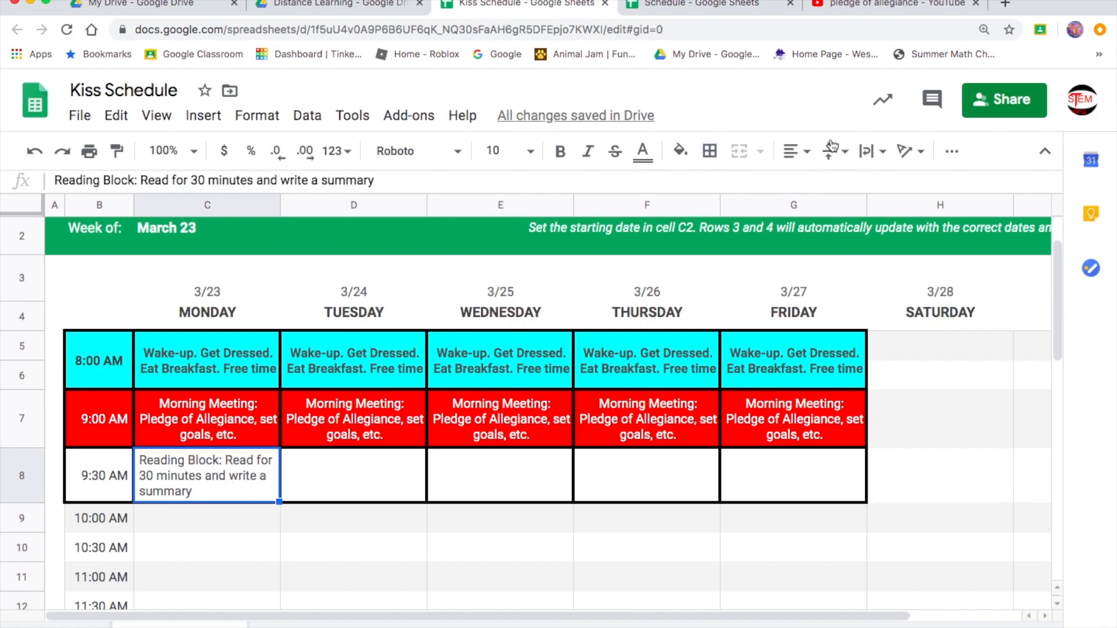
left_click(795, 153)
left_click(817, 185)
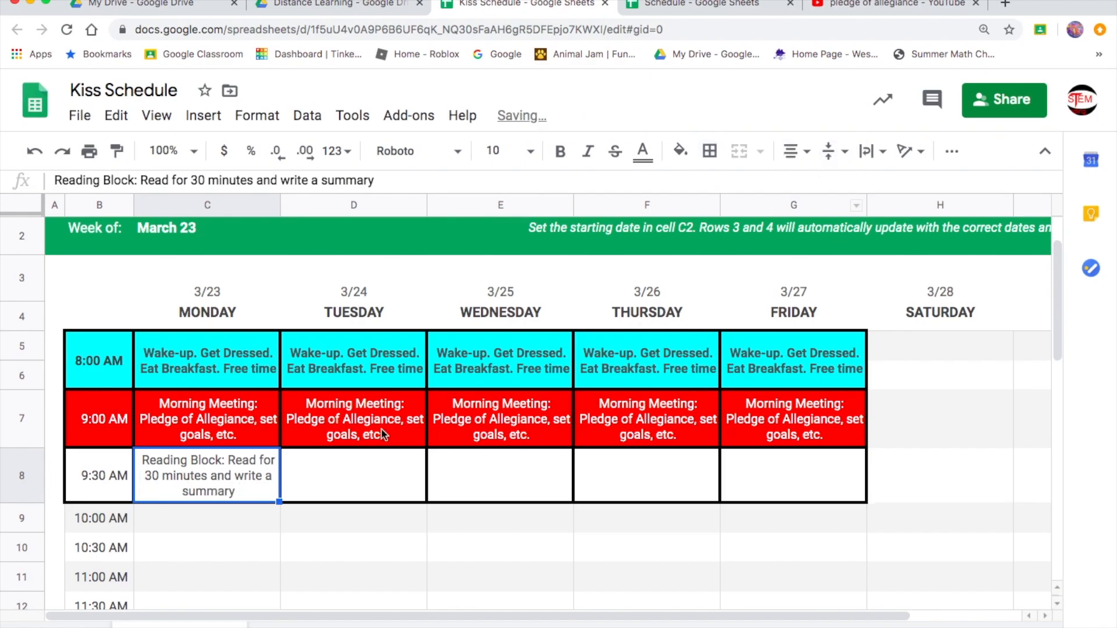
left_click(682, 151)
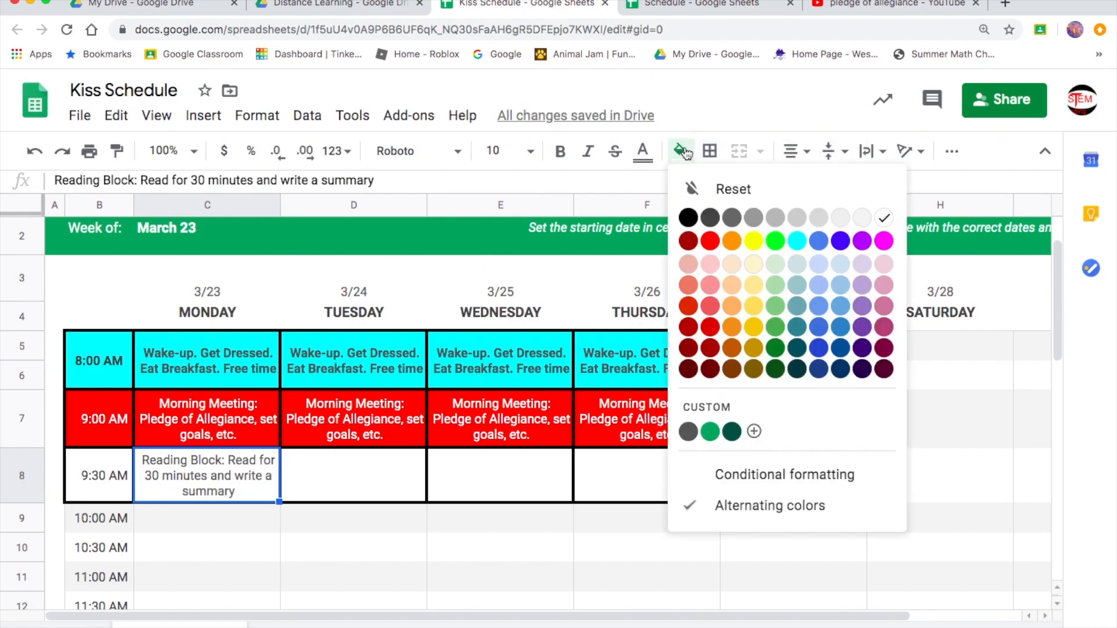
left_click(756, 240)
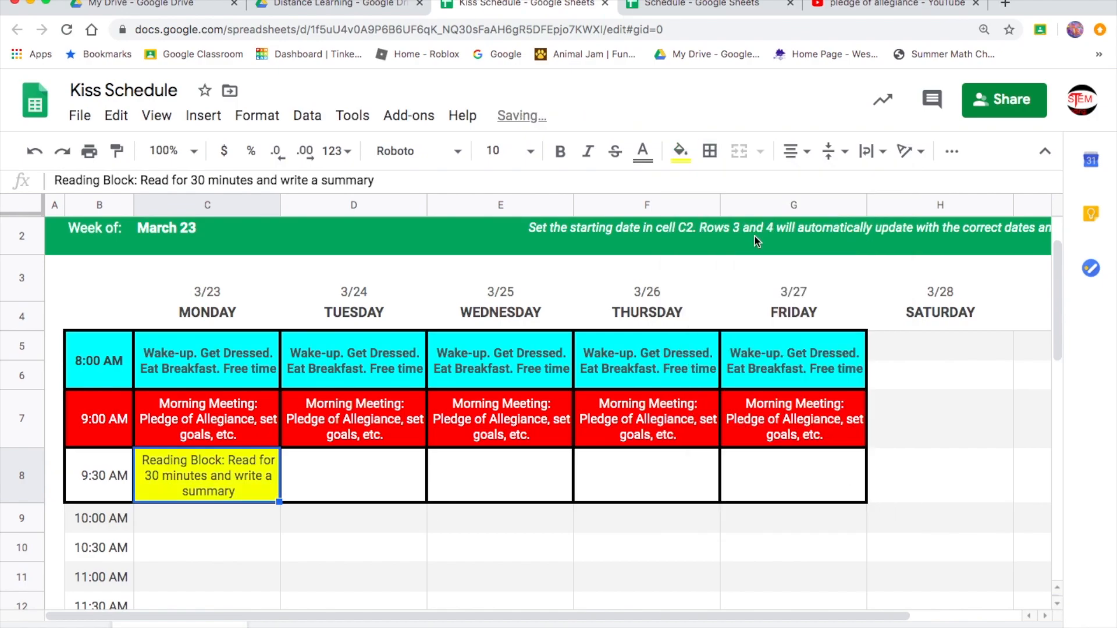
left_click(561, 153)
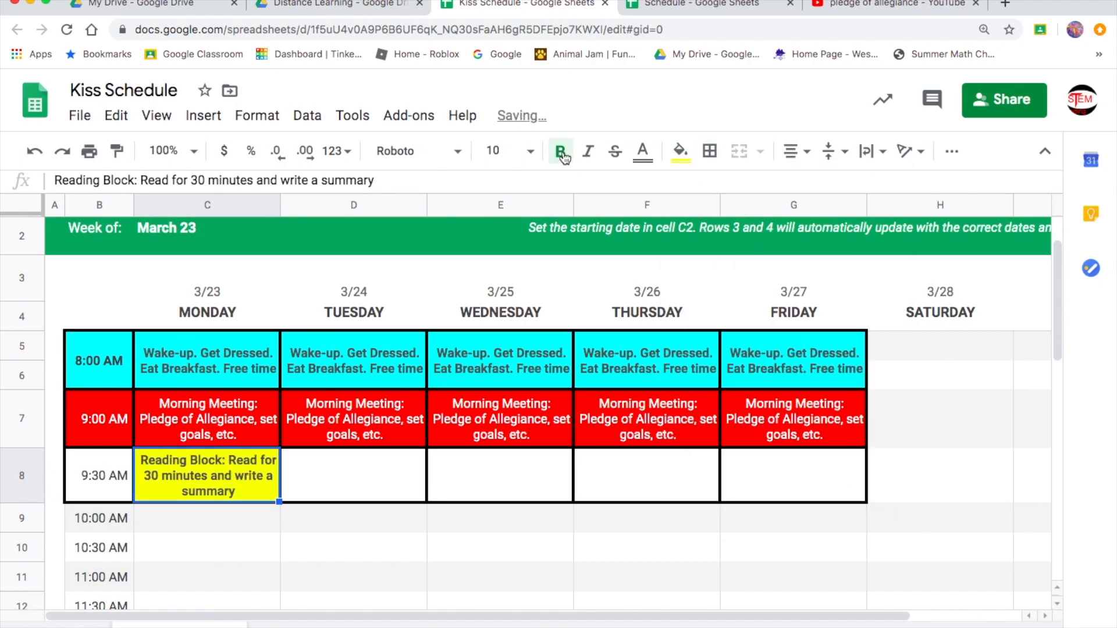
Step: Make the 9:30 AM row slightly taller and change the time label below it to 10:30 AM
left_click(357, 489)
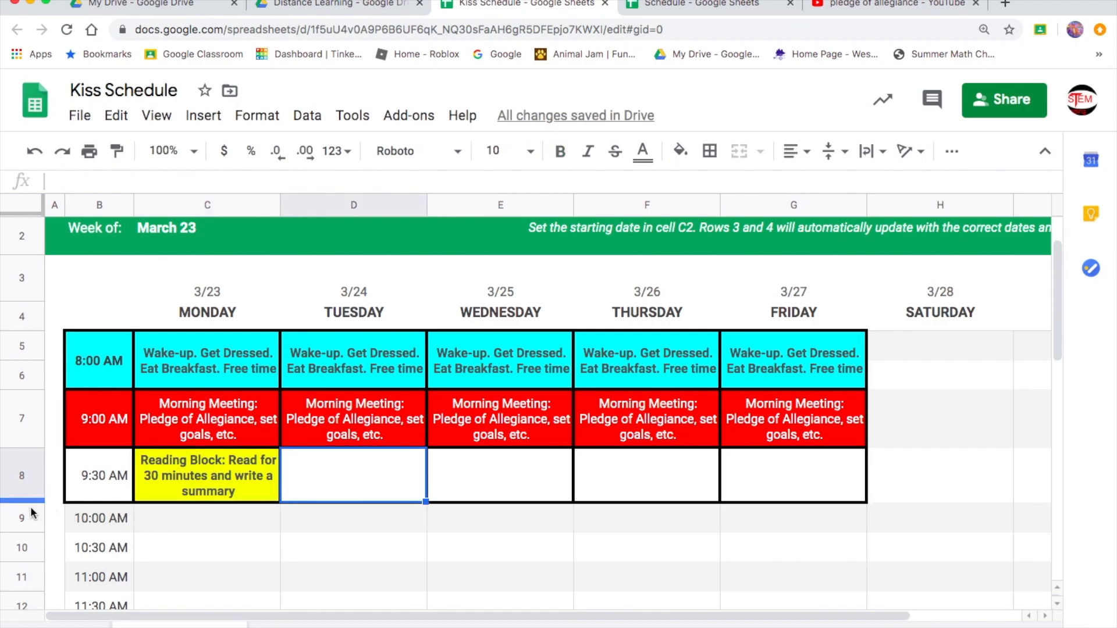
left_click_drag(31, 503, 28, 523)
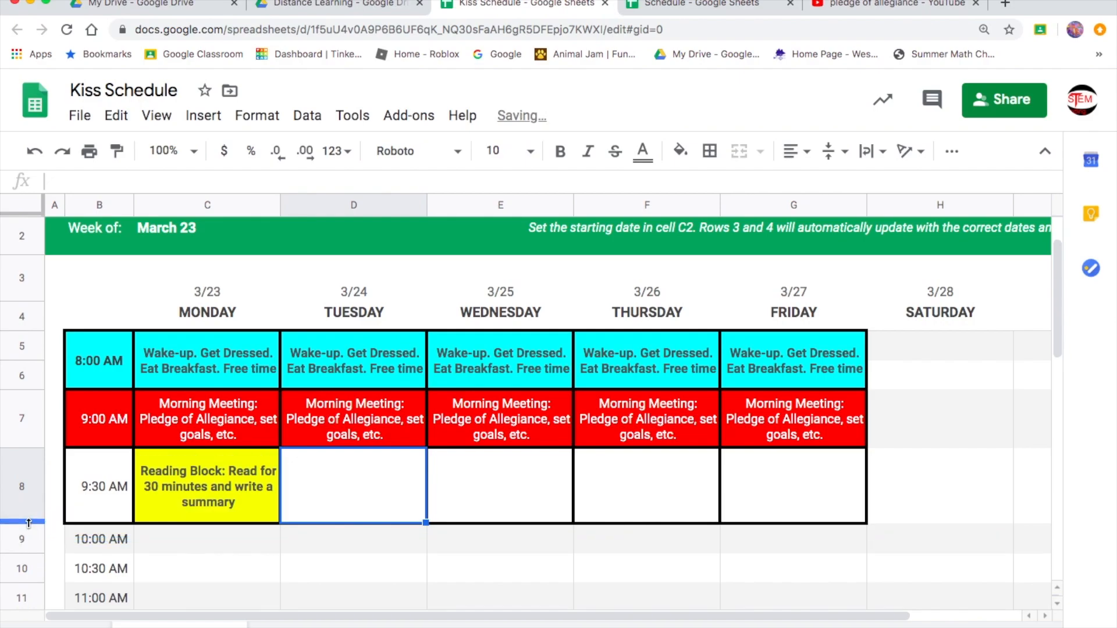
left_click(104, 538)
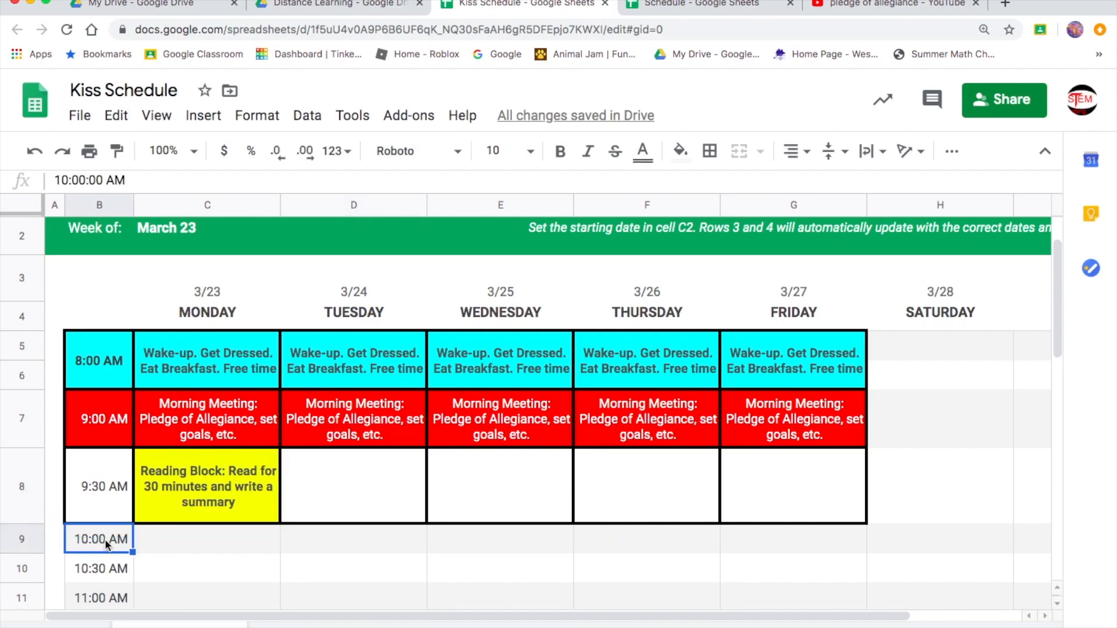
type("10:30 AM")
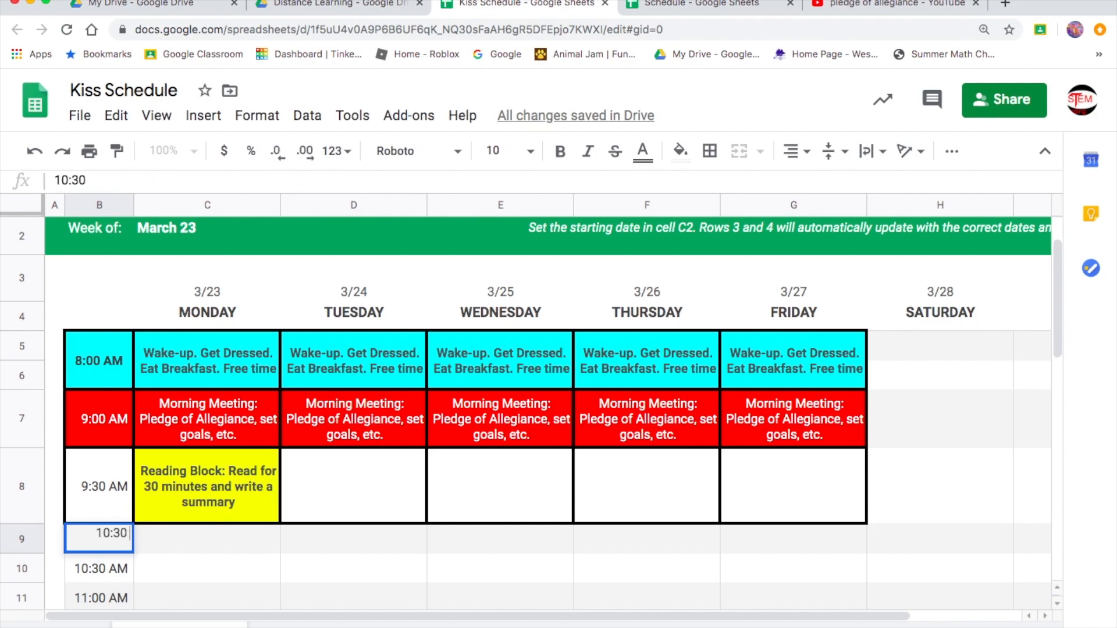
key("Return")
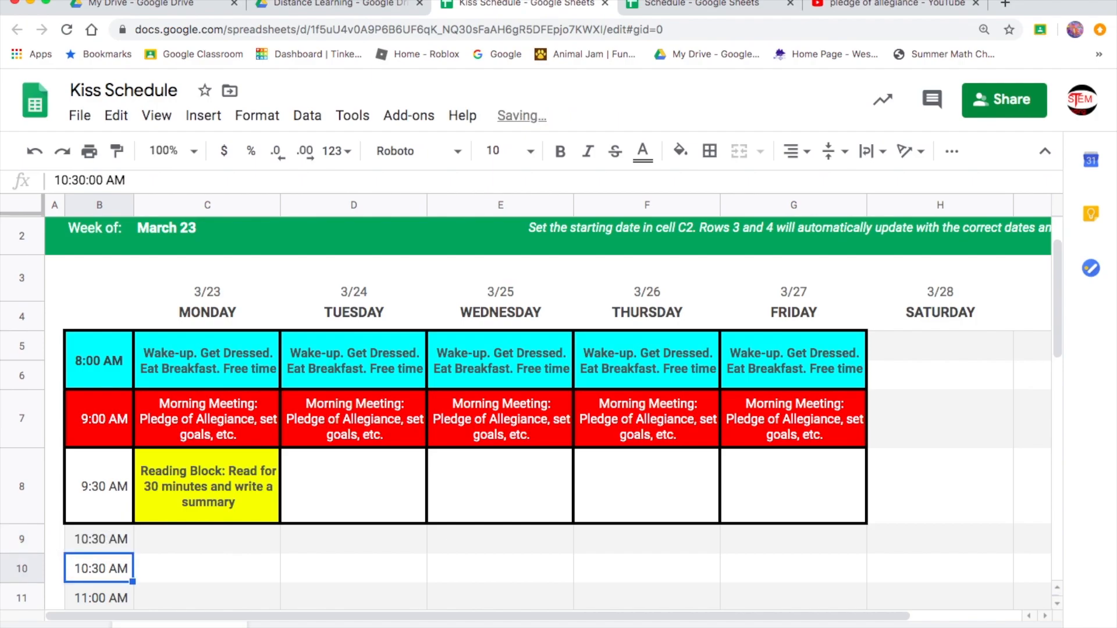
Step: Try copying Monday's reading block to Tuesday through Friday, and undo the paste
left_click(207, 494)
key("ctrl+c")
left_click_drag(307, 487, 766, 489)
key("ctrl+v")
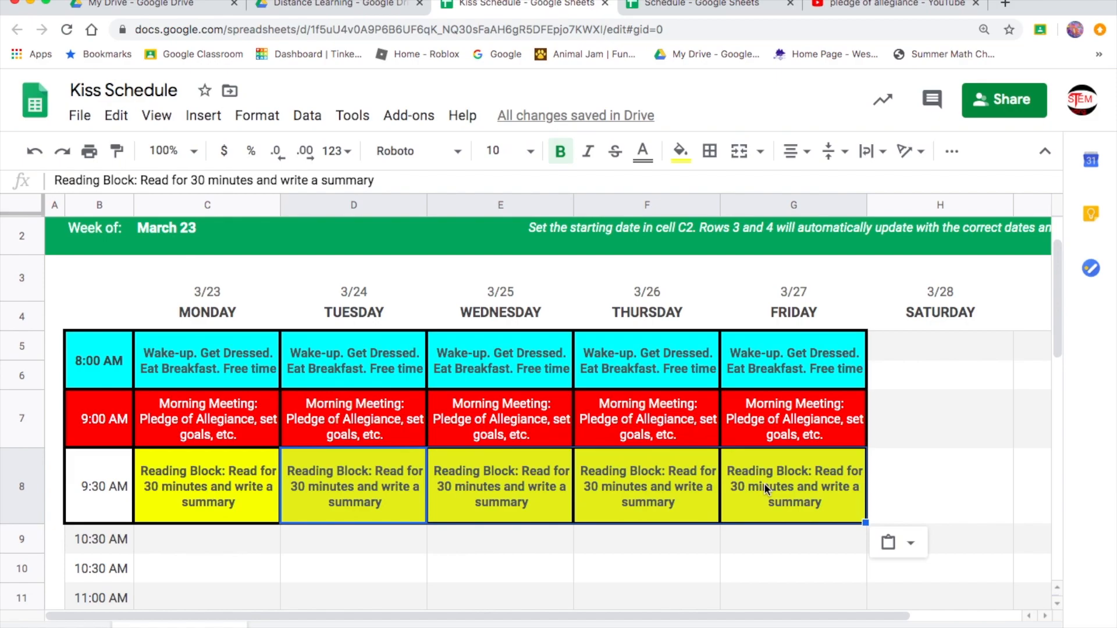
key("ctrl+z")
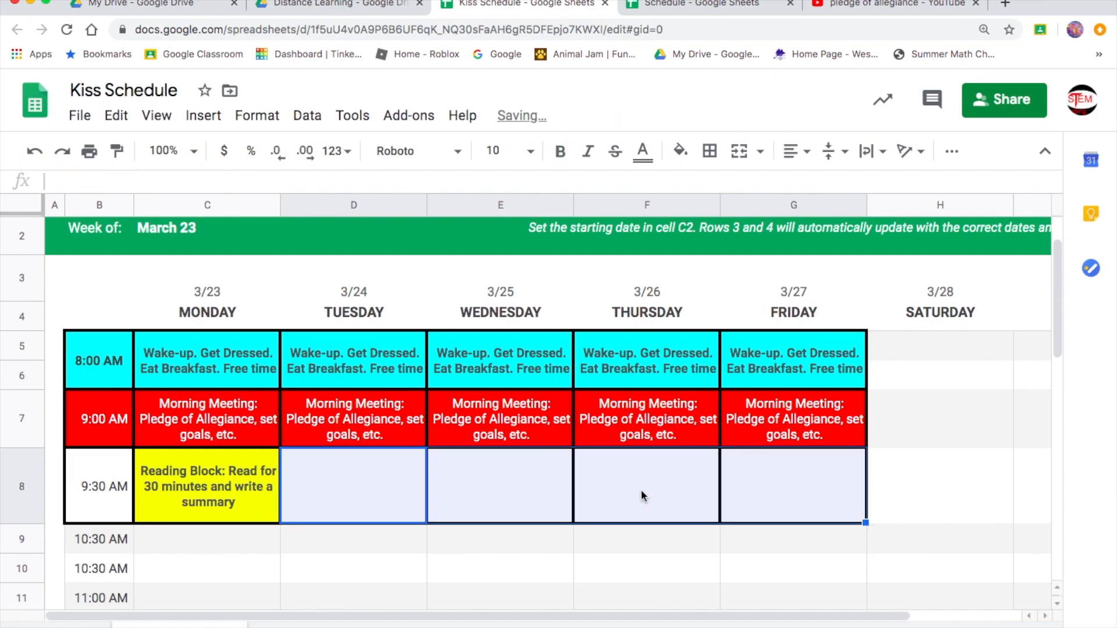
Step: Make the 10:30 AM row directly below the reading block taller and apply all borders from its time label through Friday
left_click(335, 520)
left_click_drag(26, 554, 25, 573)
scroll(386, 521, "down", 3)
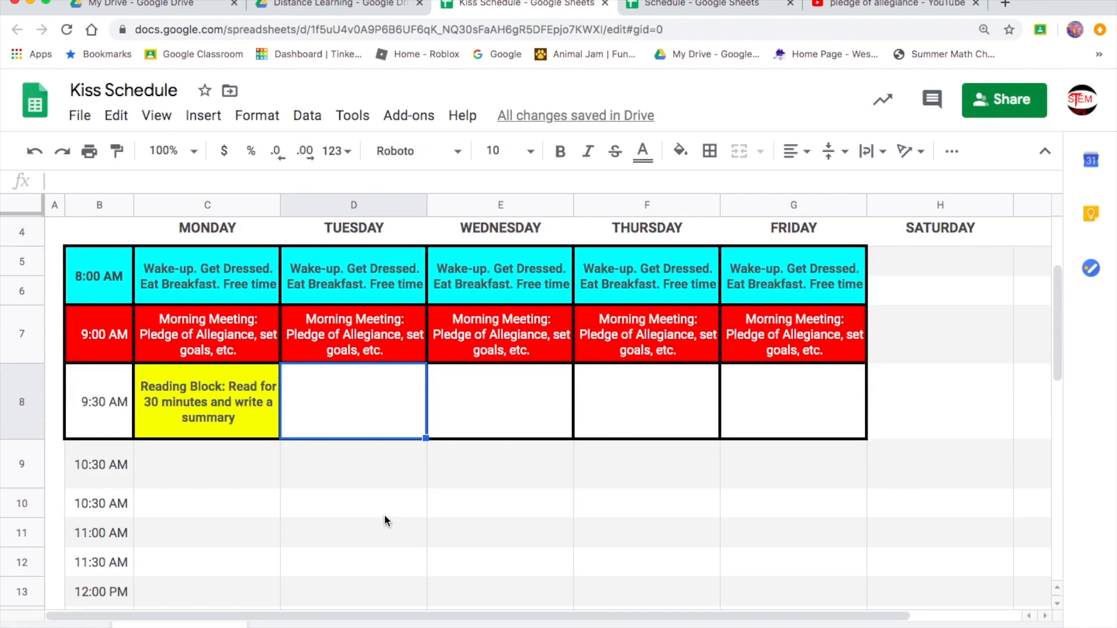
left_click_drag(26, 486, 25, 504)
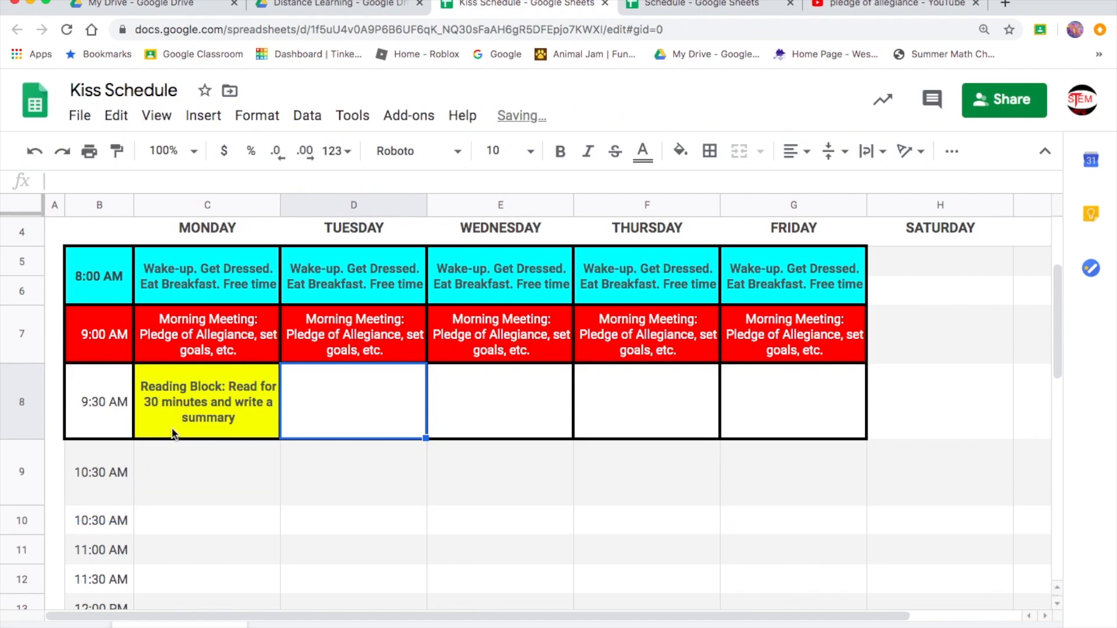
left_click(166, 405)
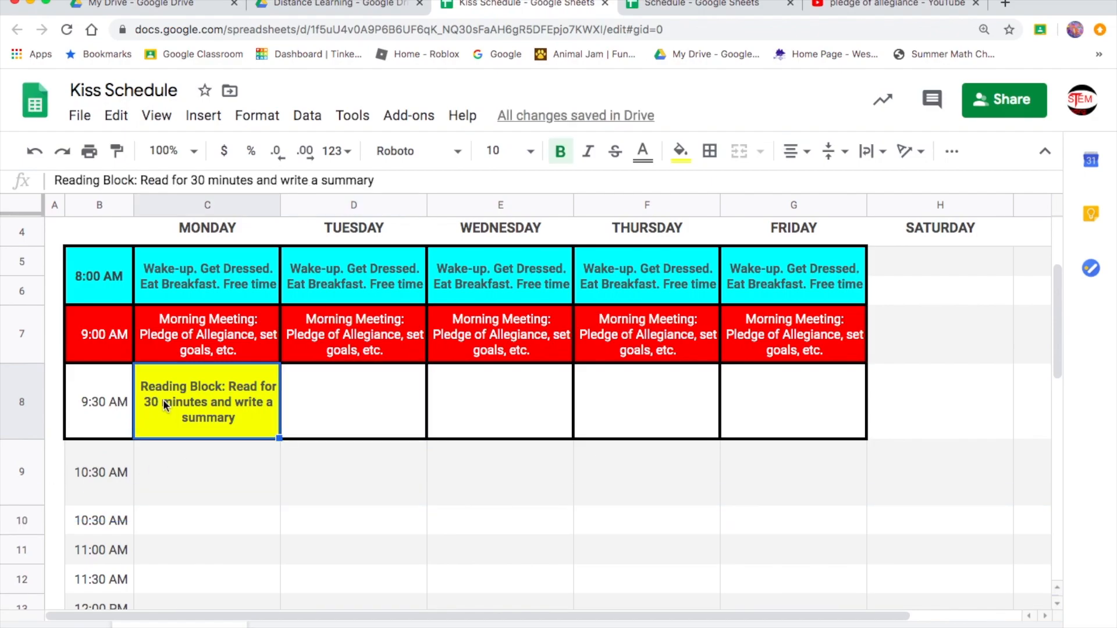
left_click(180, 466)
left_click_drag(117, 474, 765, 483)
left_click(710, 152)
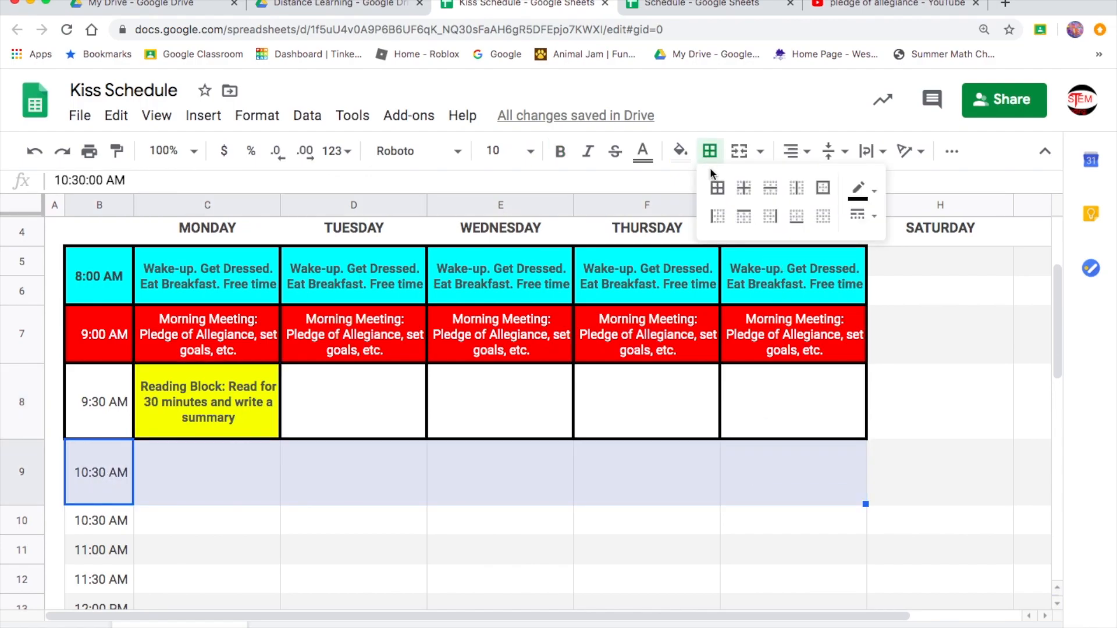
left_click(715, 194)
Step: Enter "Math: Khan Academy for 35 Minutes" in Monday's bordered 10:30 AM cell
left_click(246, 461)
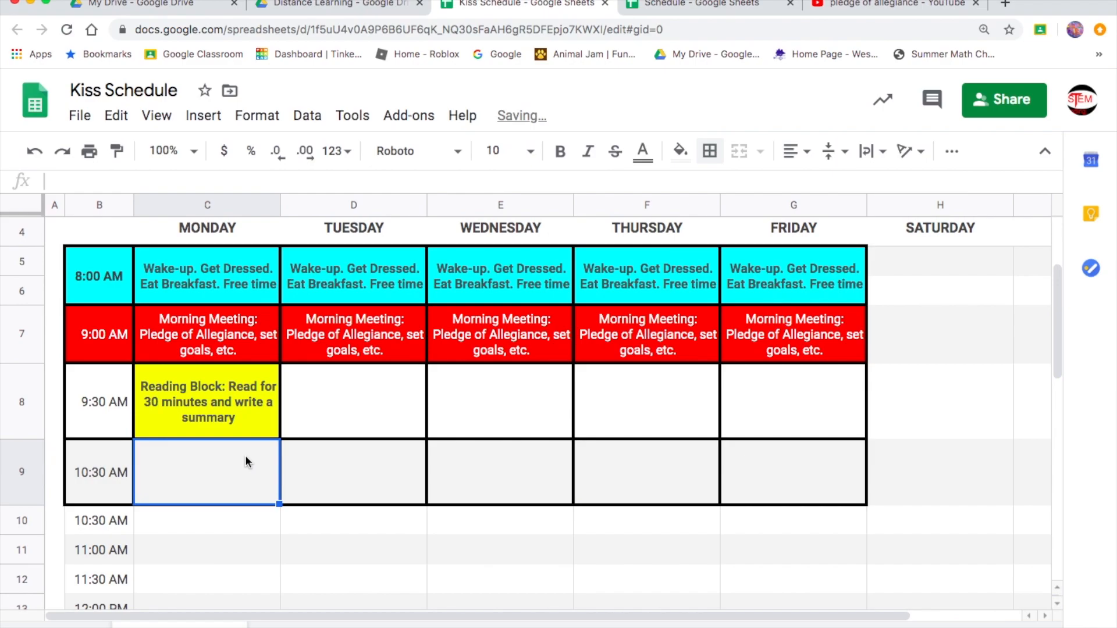
double_click(246, 462)
type("Math")
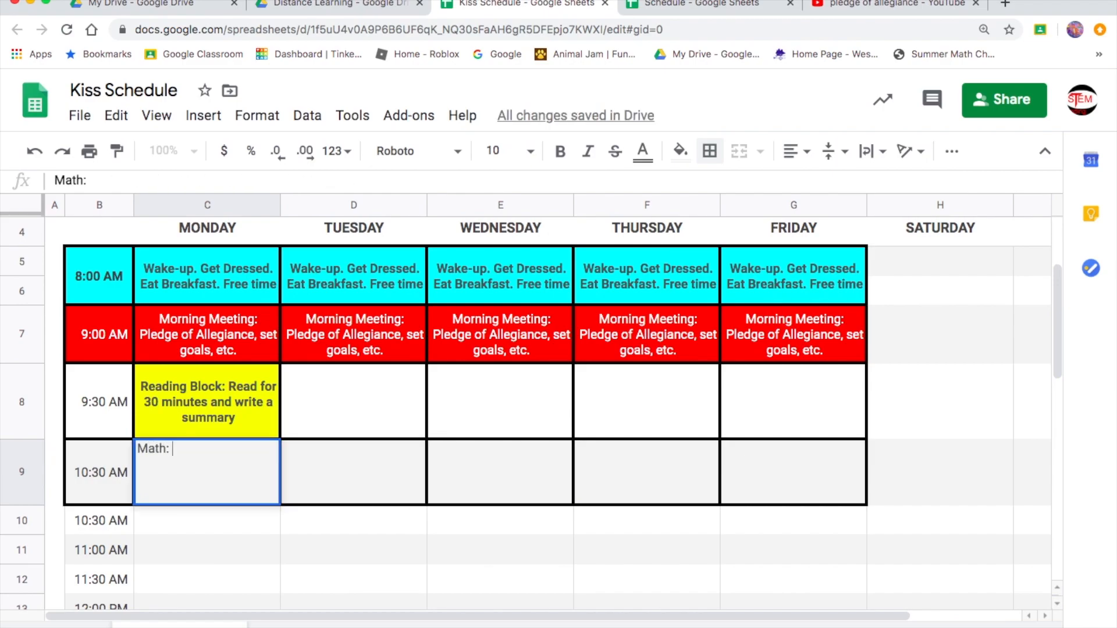
type(": Khan")
key("BackSpace")
type("an Academy for 35 Minutes")
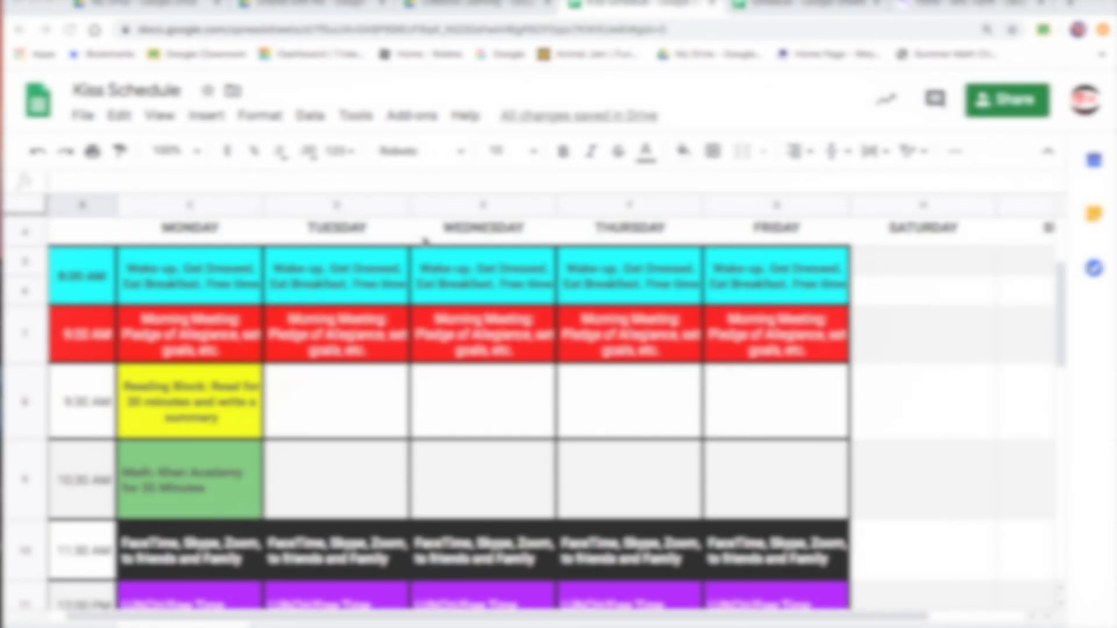
Step: Make the 3:00 PM row taller and enter "Social Studies: Complete Assignment" in its Monday cell
scroll(424, 238, "down", 3)
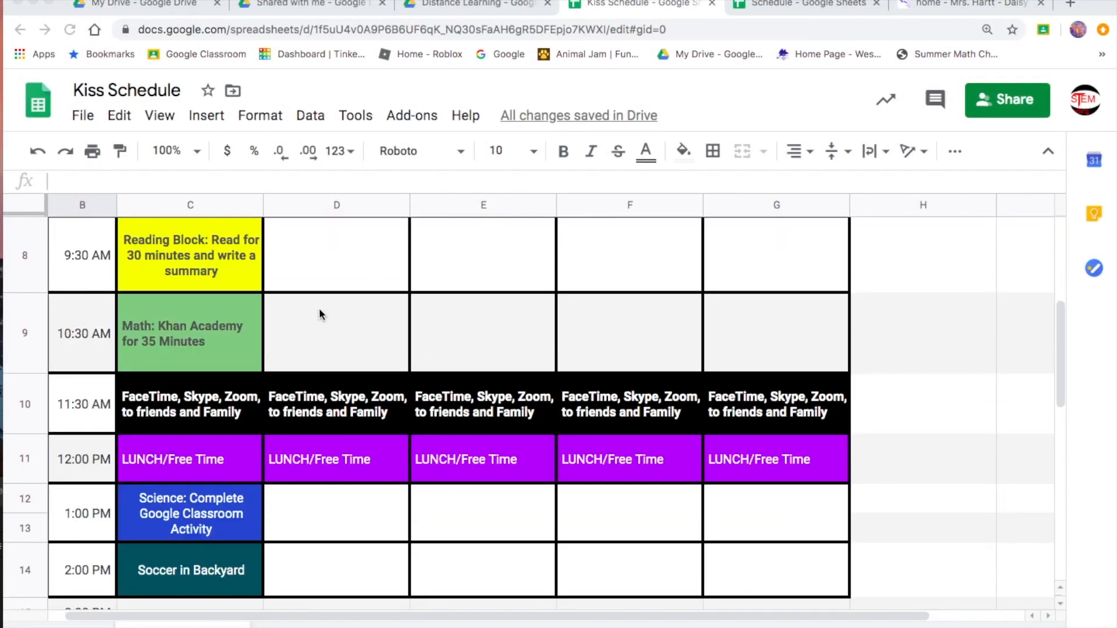
scroll(319, 309, "down", 1)
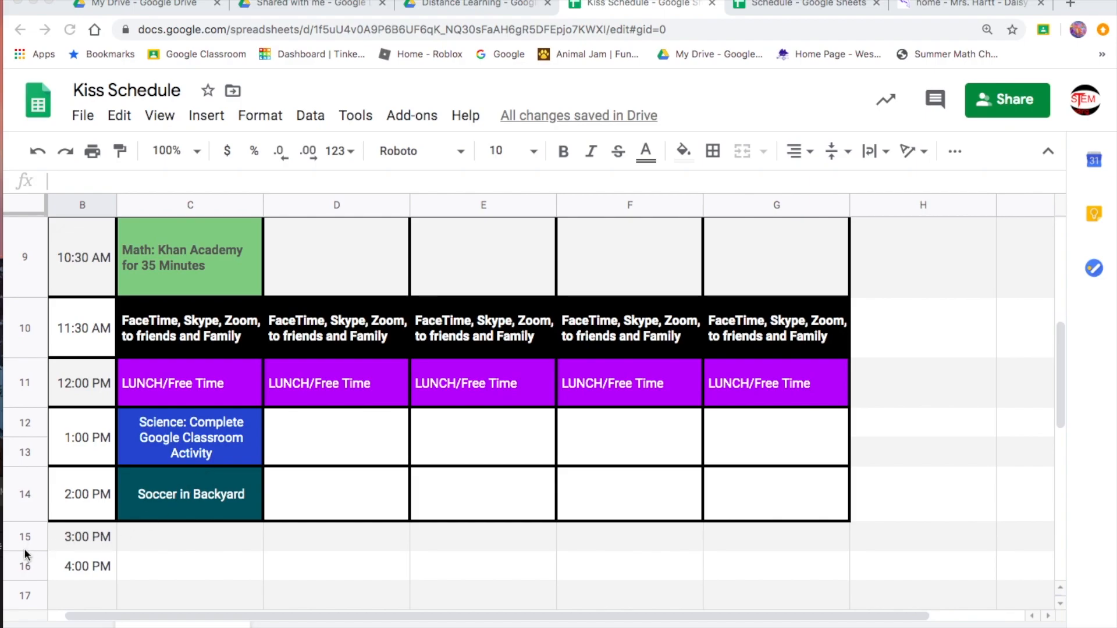
left_click_drag(26, 551, 54, 571)
left_click(148, 538)
type("S")
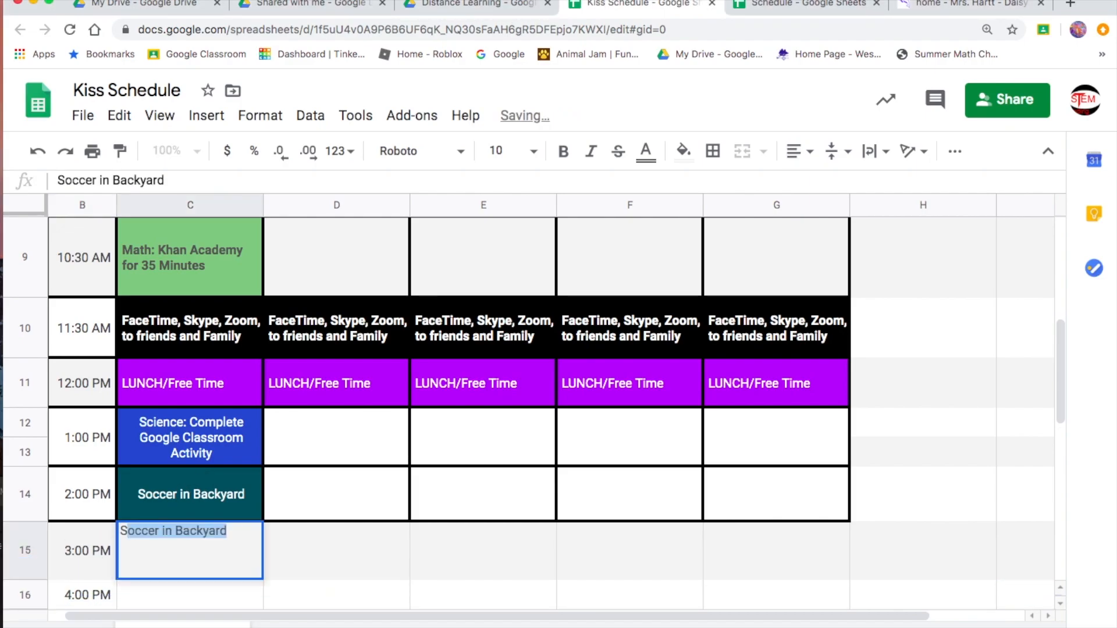
type("ocial Studies: Complete Assignment")
key("Return")
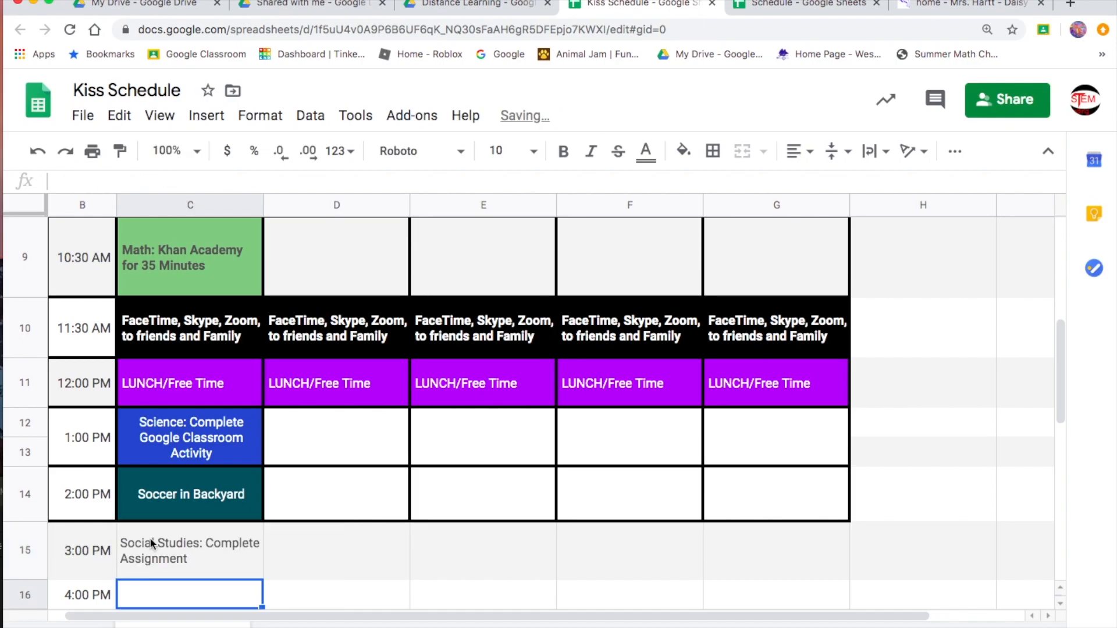
Step: Apply all borders to the 3:00 PM row, from its time label through Friday
left_click_drag(98, 562, 747, 572)
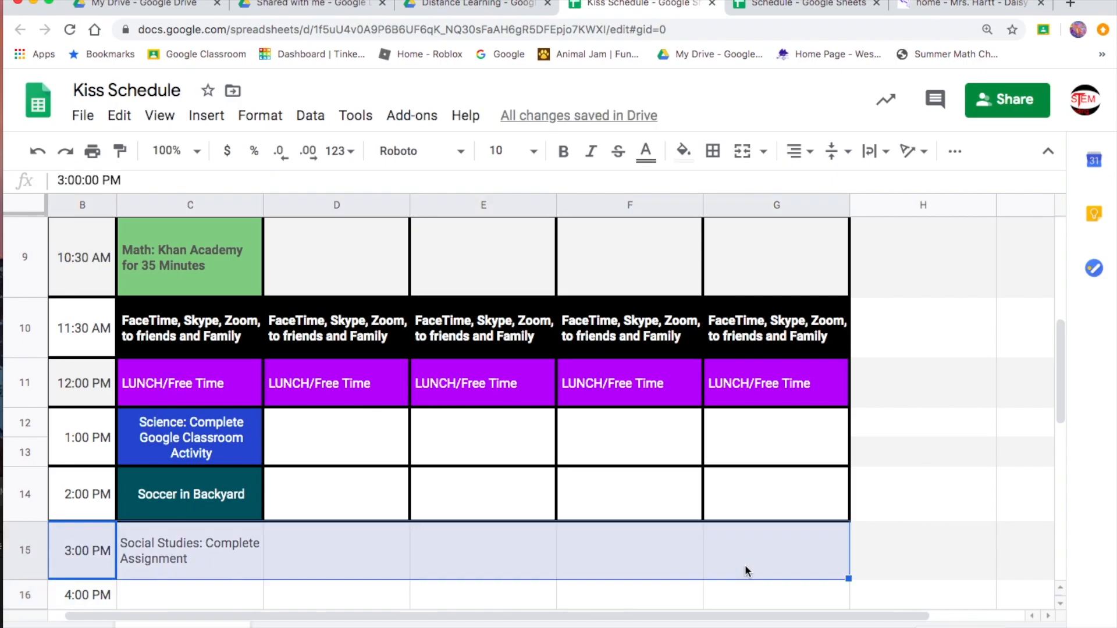
left_click(713, 151)
left_click(720, 189)
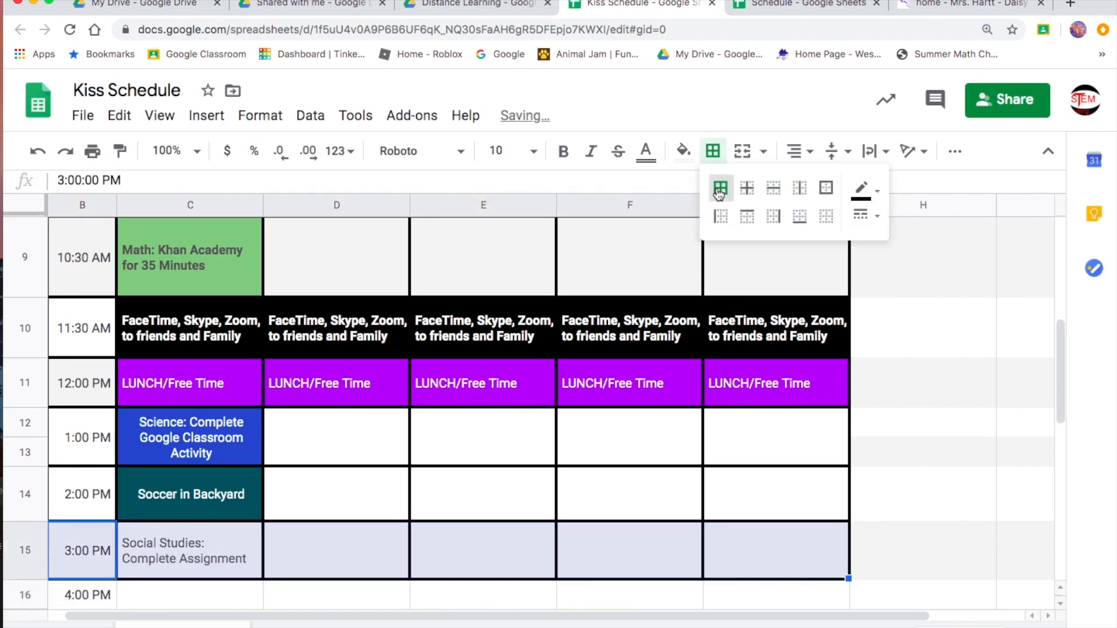
left_click(500, 474)
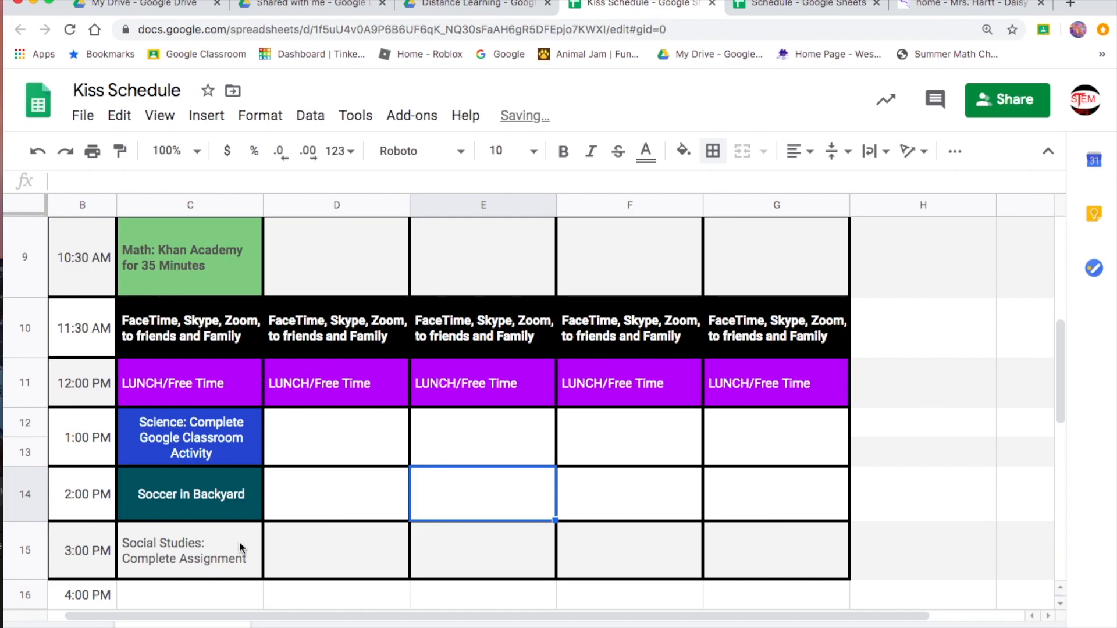
Step: Review the whole schedule from the title and weekday headings to the afternoon rows
scroll(239, 542, "up", 5)
scroll(239, 541, "down", 10)
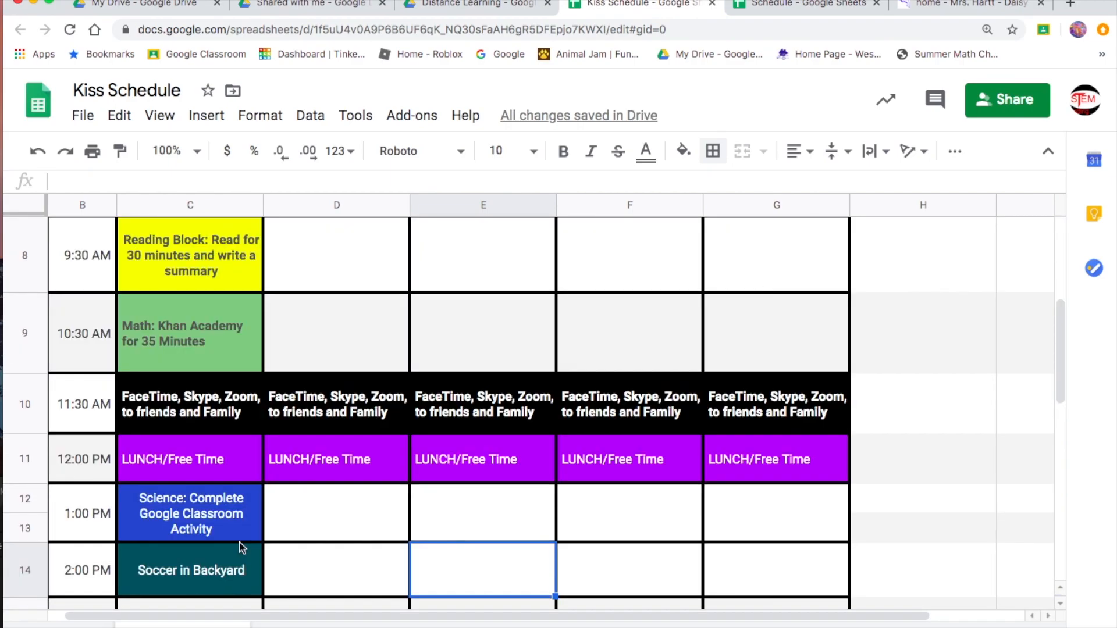
scroll(239, 541, "up", 10)
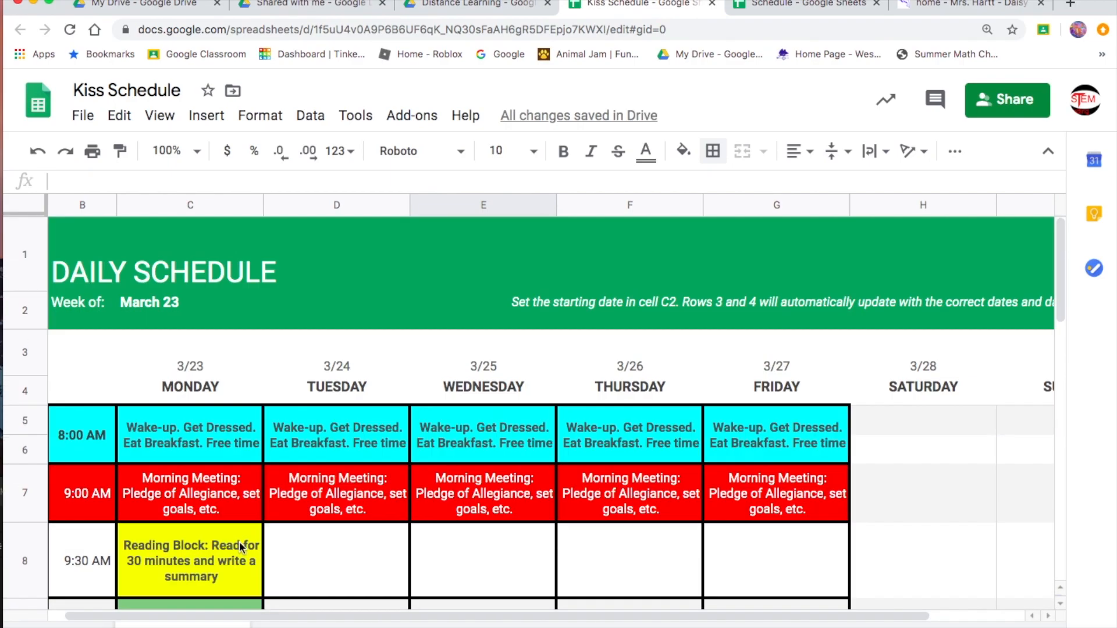
scroll(239, 541, "down", 7)
scroll(239, 541, "down", 1)
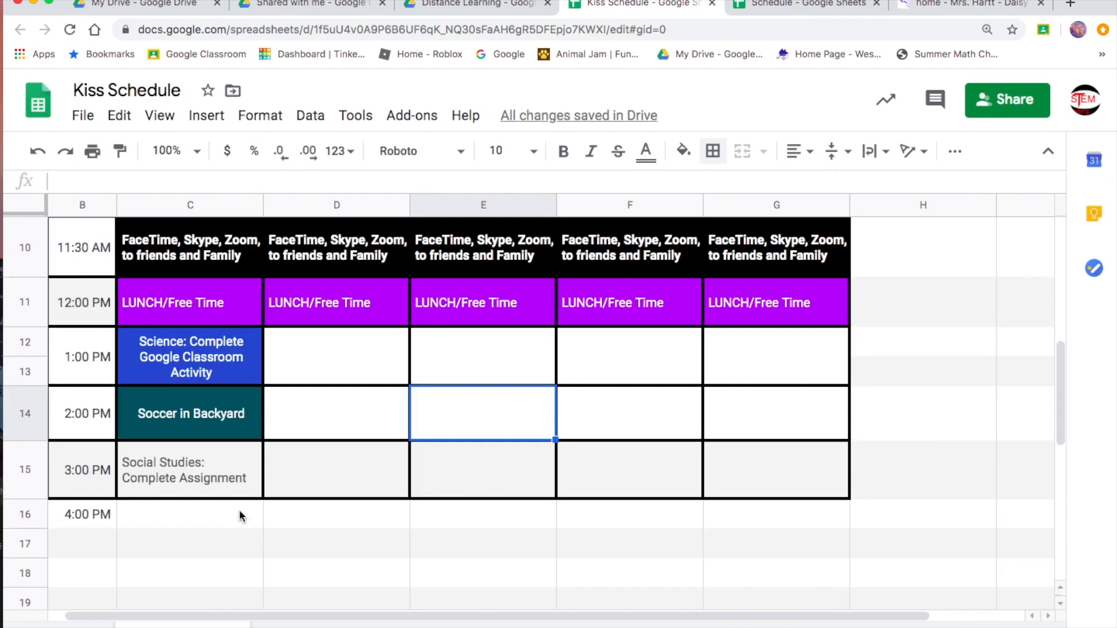
scroll(243, 410, "up", 10)
scroll(242, 415, "down", 6)
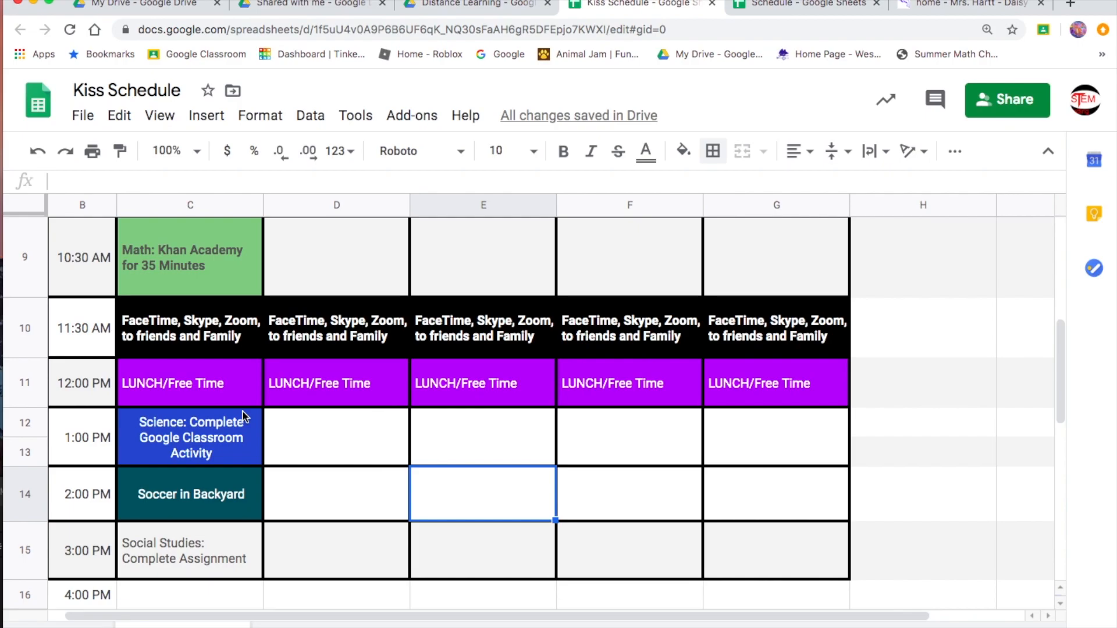
scroll(242, 410, "up", 10)
scroll(242, 410, "down", 6)
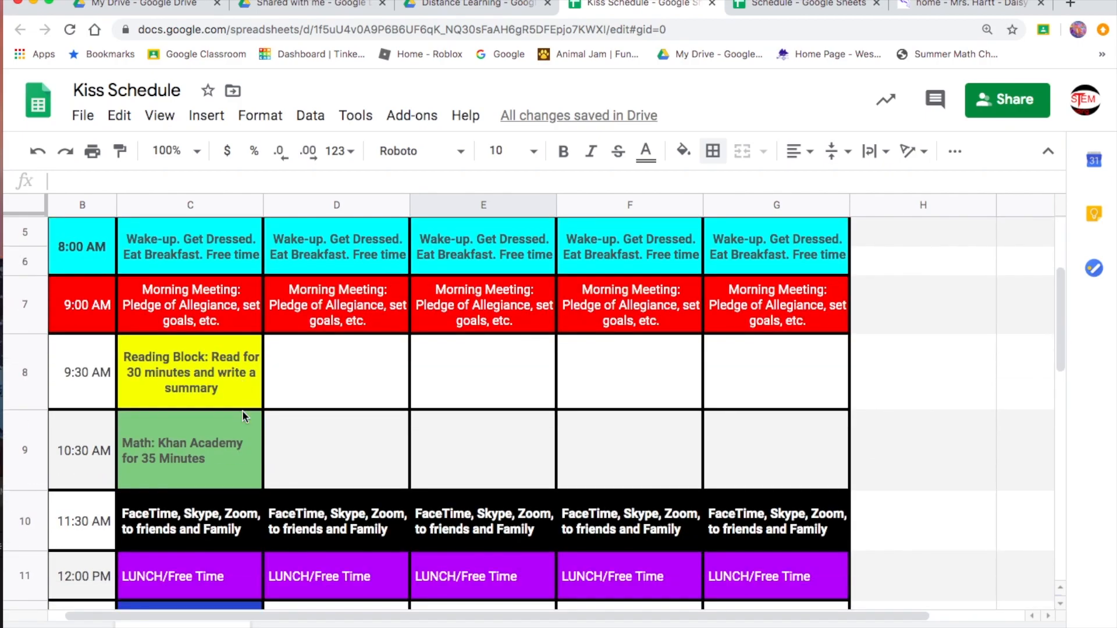
scroll(244, 416, "down", 1)
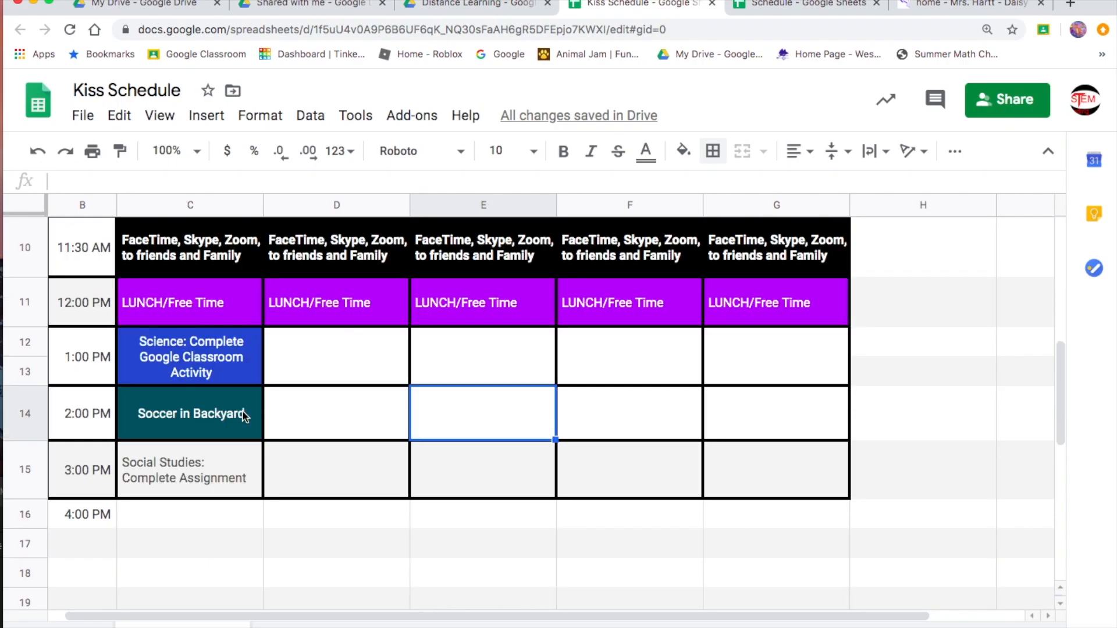
scroll(243, 415, "up", 5)
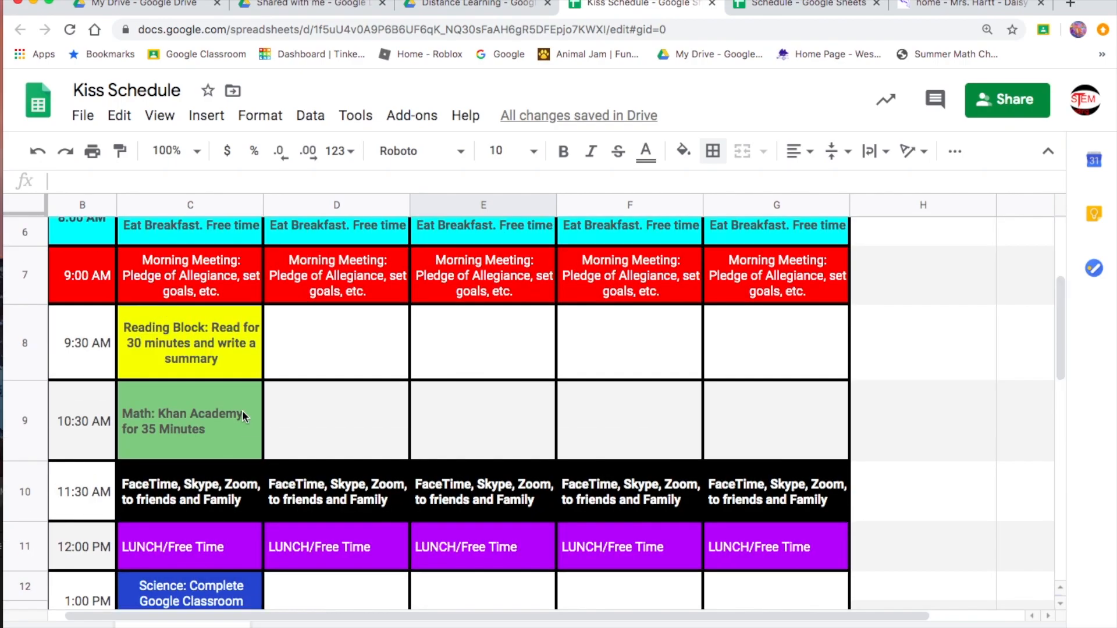